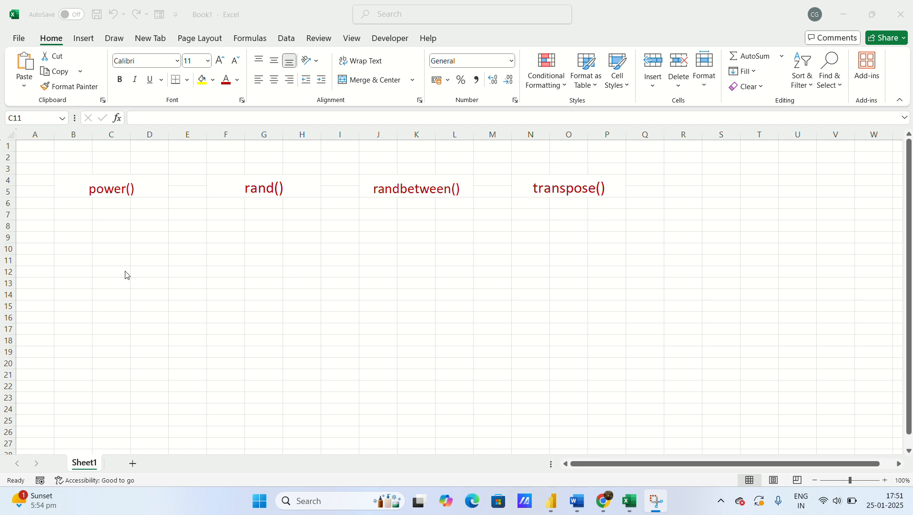
pyautogui.click(78, 247)
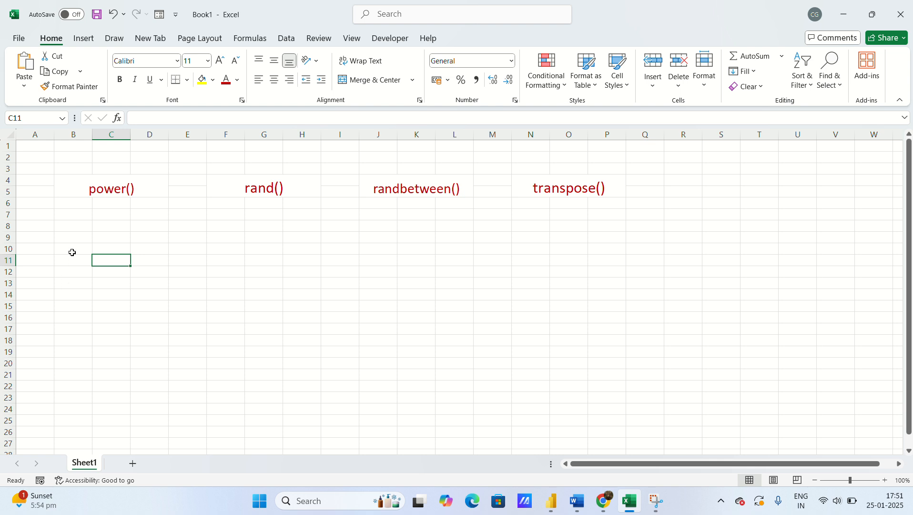
pyautogui.click(99, 280)
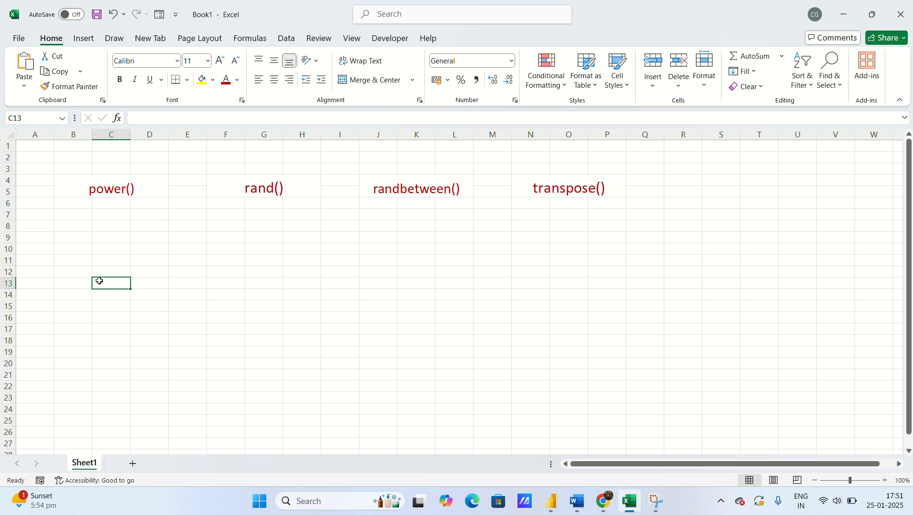
pyautogui.write('10')
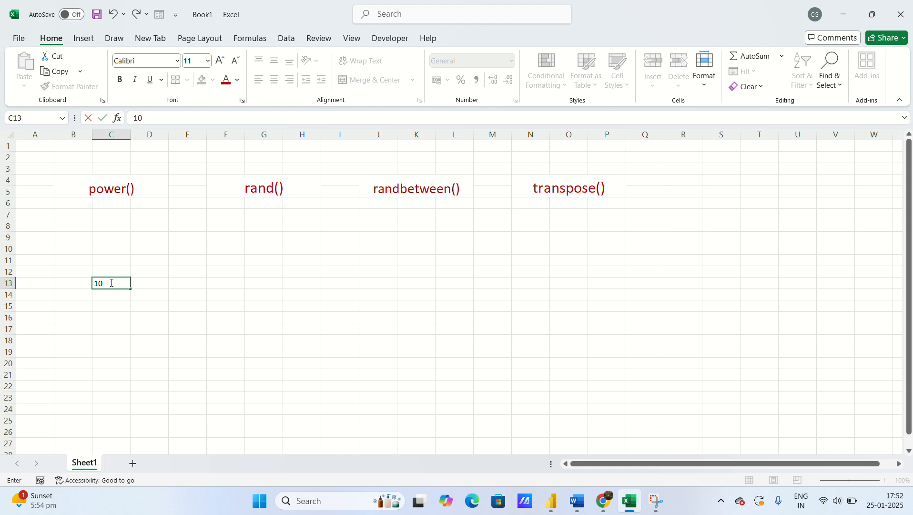
pyautogui.press('BackSpace')
pyautogui.press('BackSpace')
pyautogui.click(112, 271)
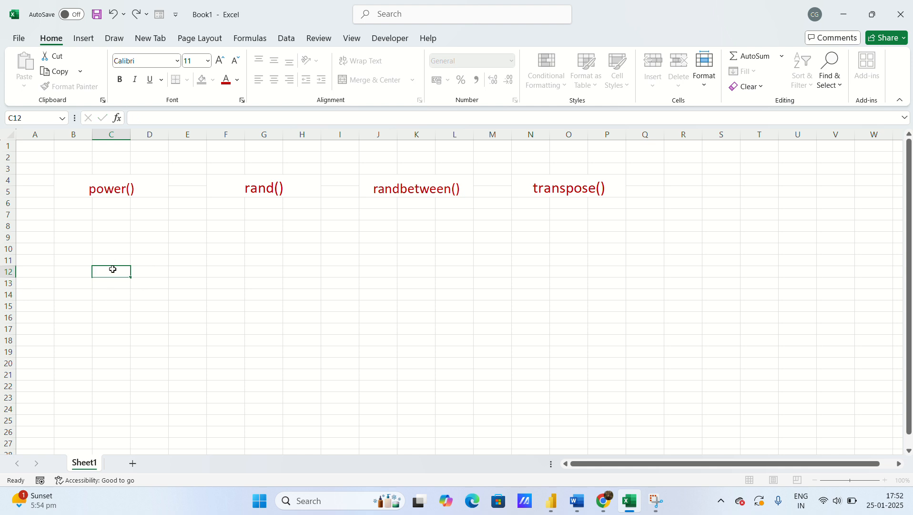
pyautogui.click(93, 284)
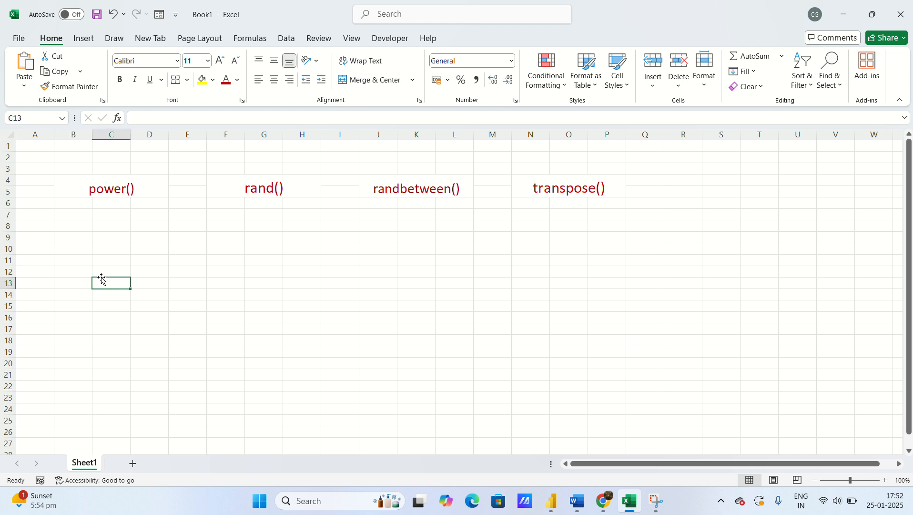
# Step: Try to enter =power without arguments in cell C12, and clear the cell
pyautogui.click(107, 269)
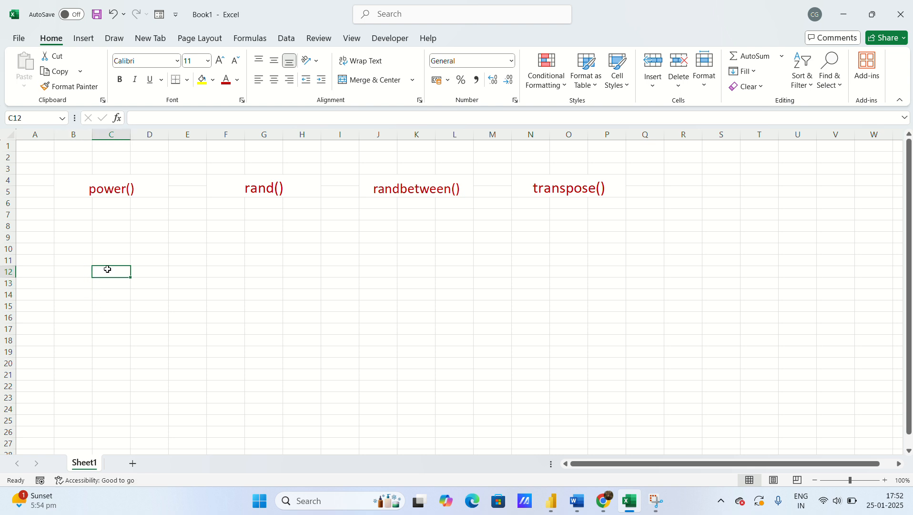
pyautogui.write('=po')
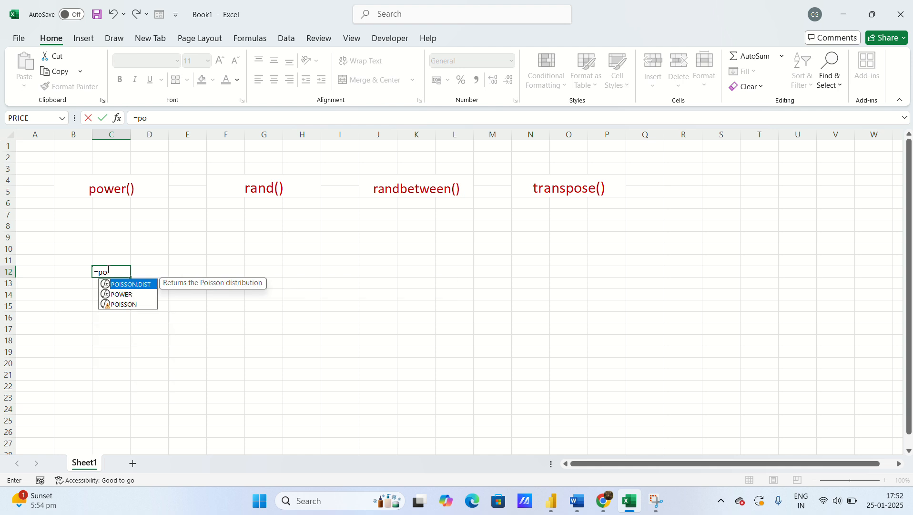
pyautogui.write('wer')
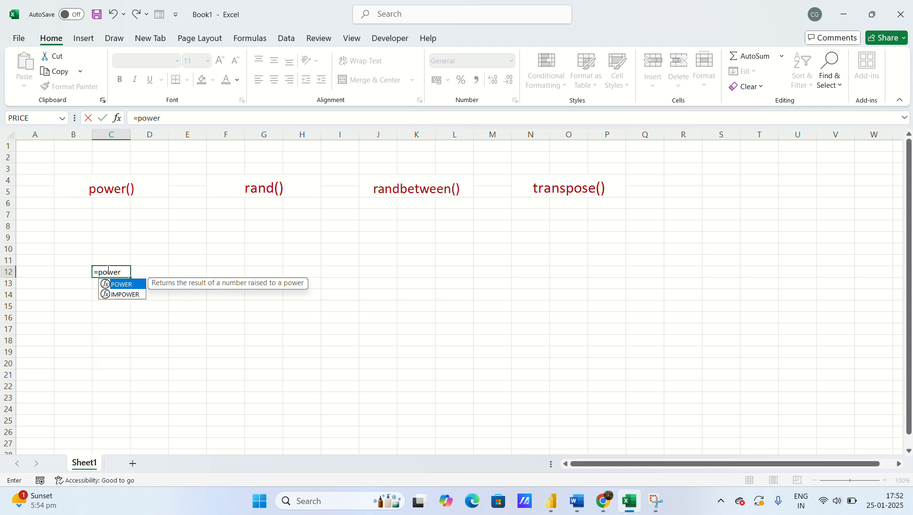
pyautogui.click(147, 226)
pyautogui.scroll(2, 147, 227)
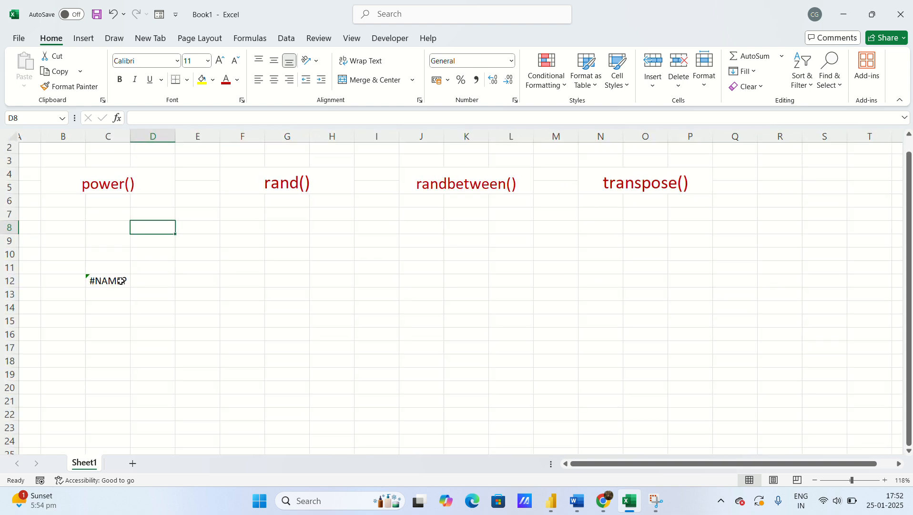
pyautogui.click(121, 281)
pyautogui.press('BackSpace')
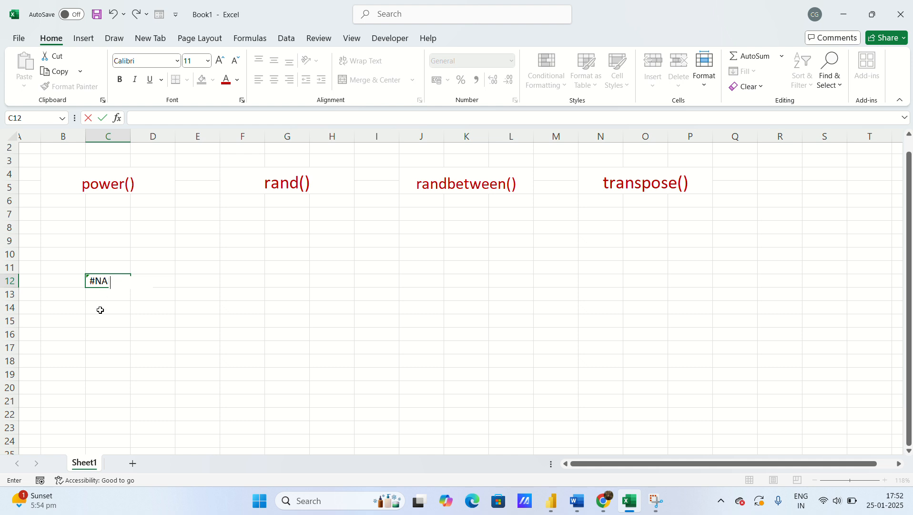
pyautogui.click(79, 308)
pyautogui.press('Up')
pyautogui.press('Up')
pyautogui.press('Up')
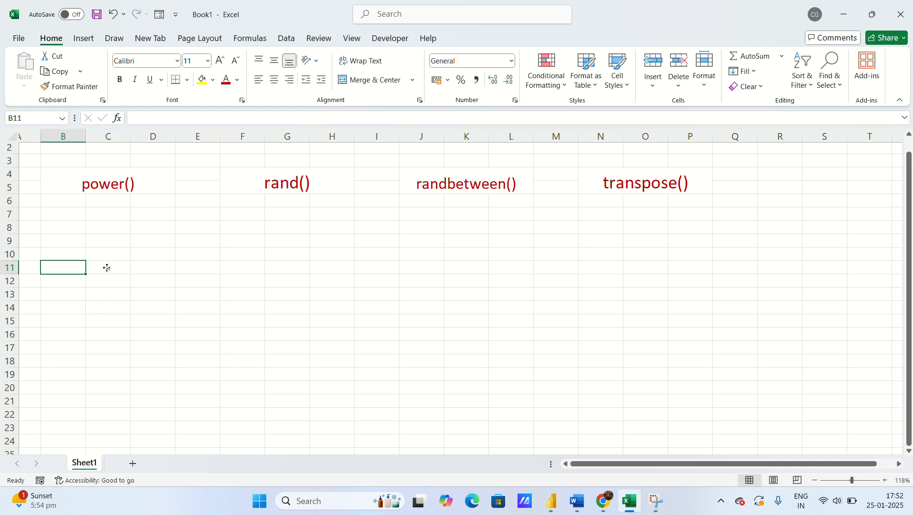
pyautogui.press('Down')
pyautogui.write('=')
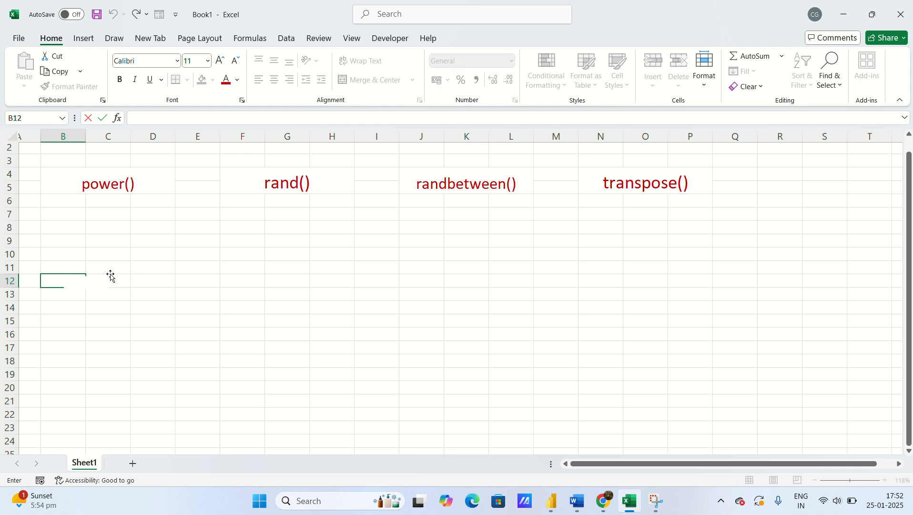
pyautogui.click(112, 267)
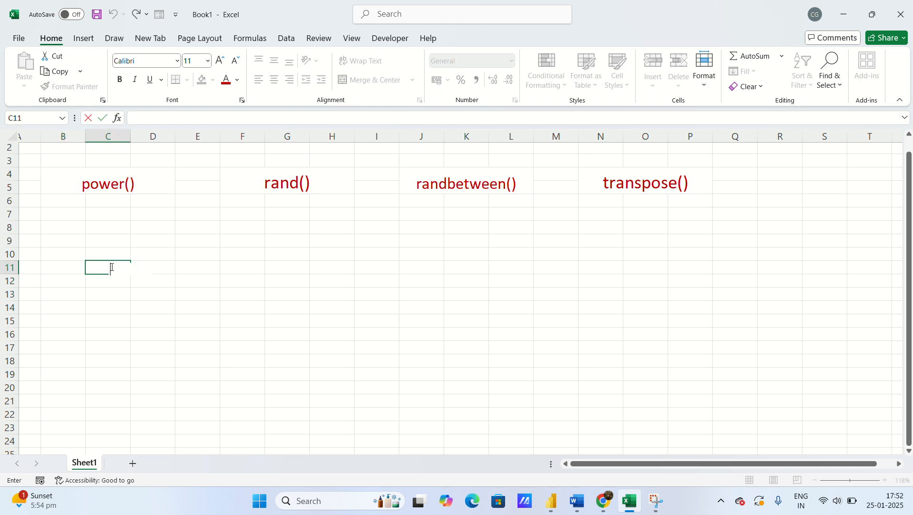
pyautogui.write('=')
pyautogui.click(127, 327)
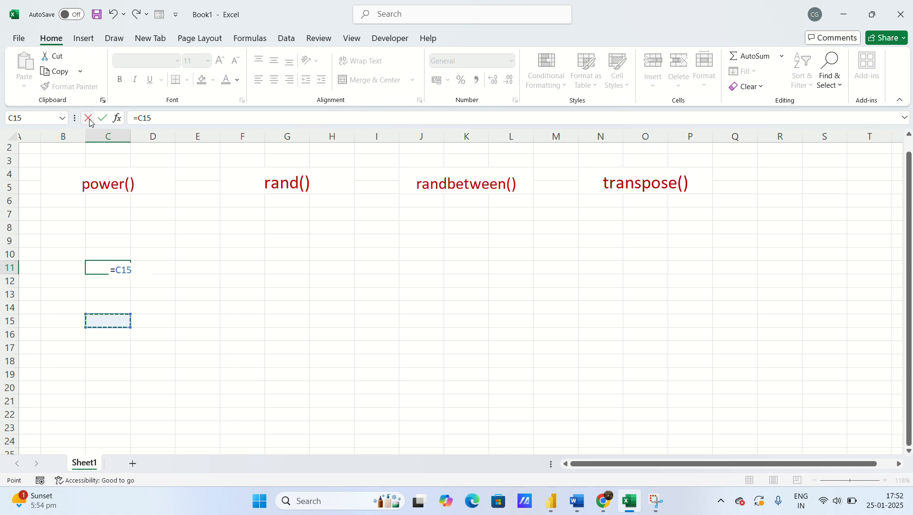
pyautogui.click(89, 120)
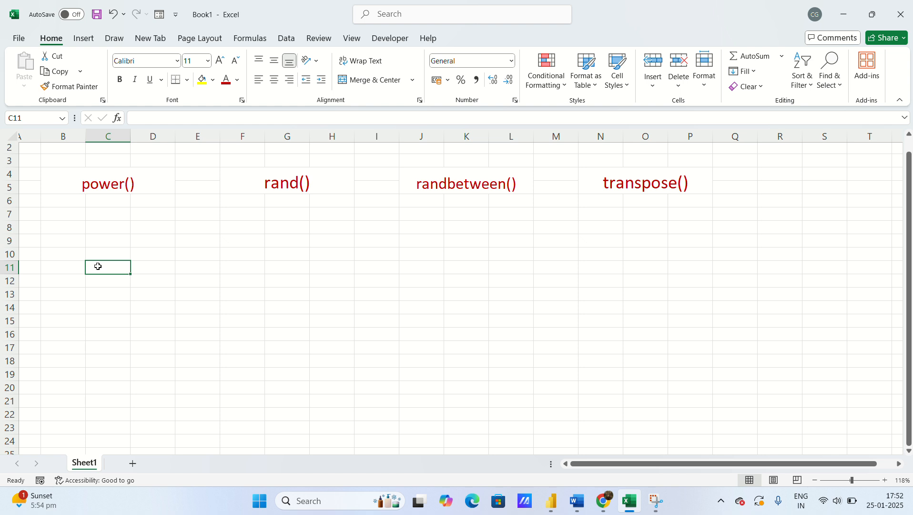
# Step: Enter the formula =POWER(5,2) in cell C11 to raise 5 to the power of 2
pyautogui.write('=')
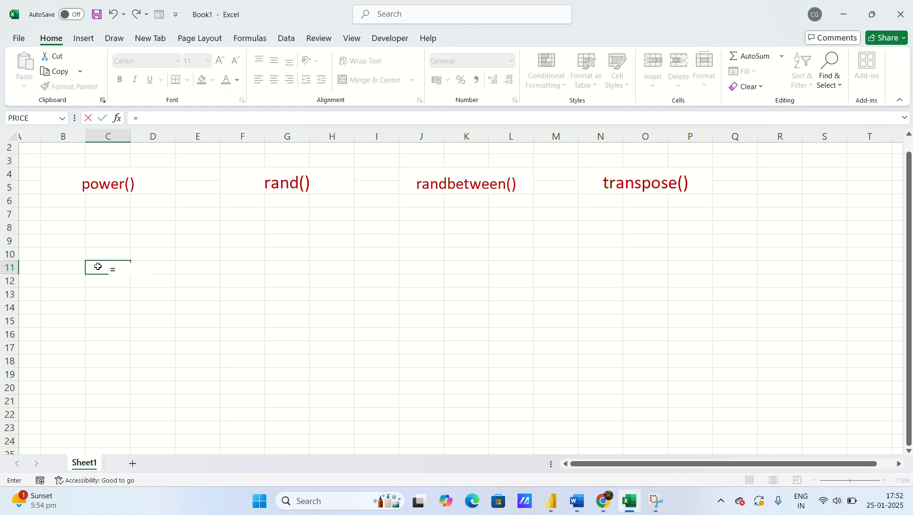
pyautogui.write('power')
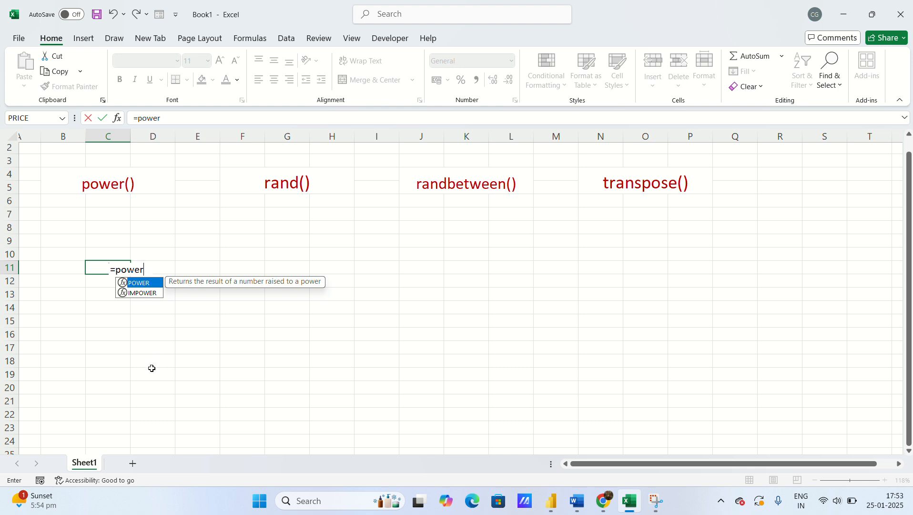
pyautogui.press('Tab')
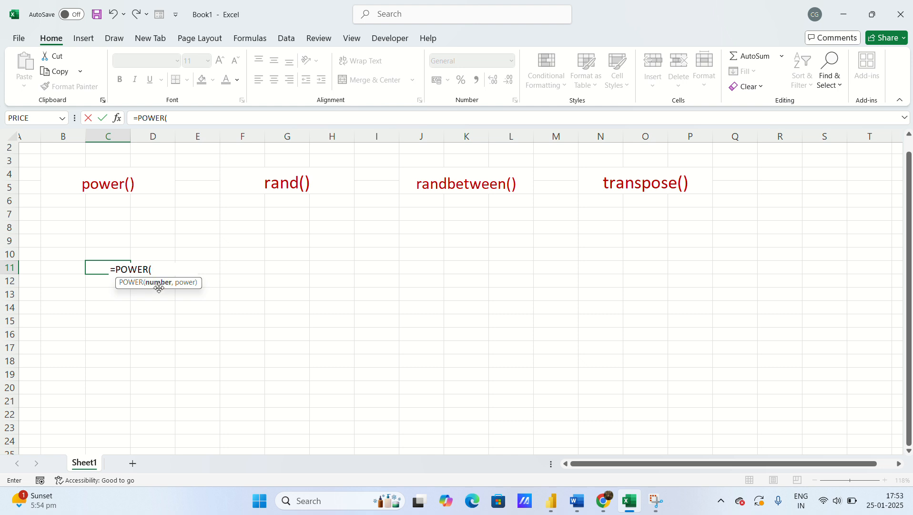
pyautogui.write('5,')
pyautogui.write('2')
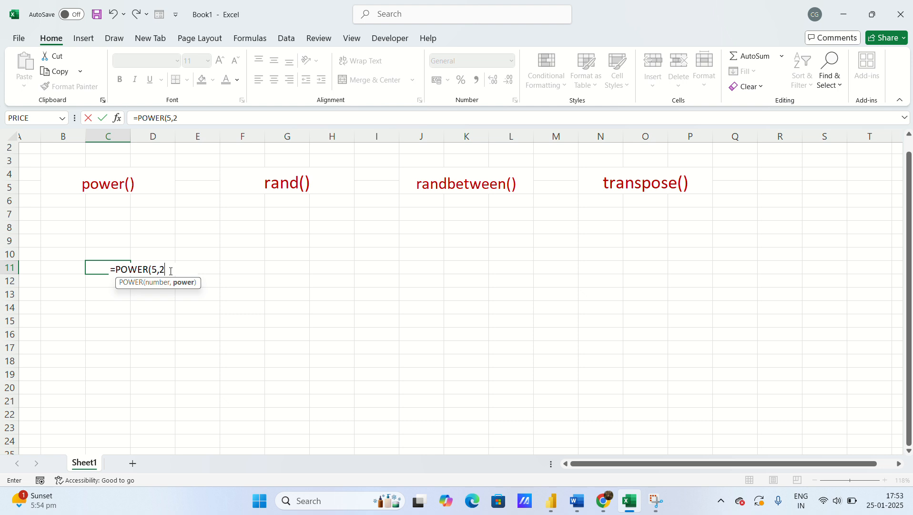
pyautogui.write(')')
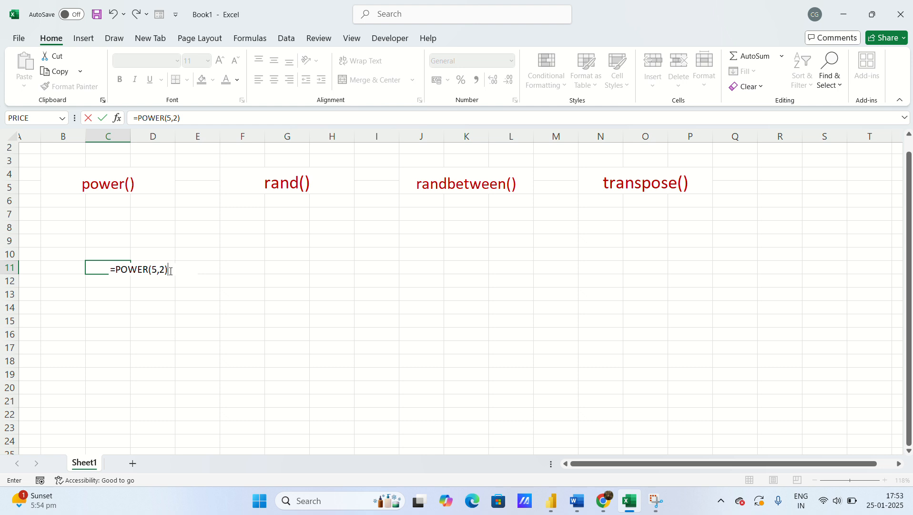
pyautogui.press('Return')
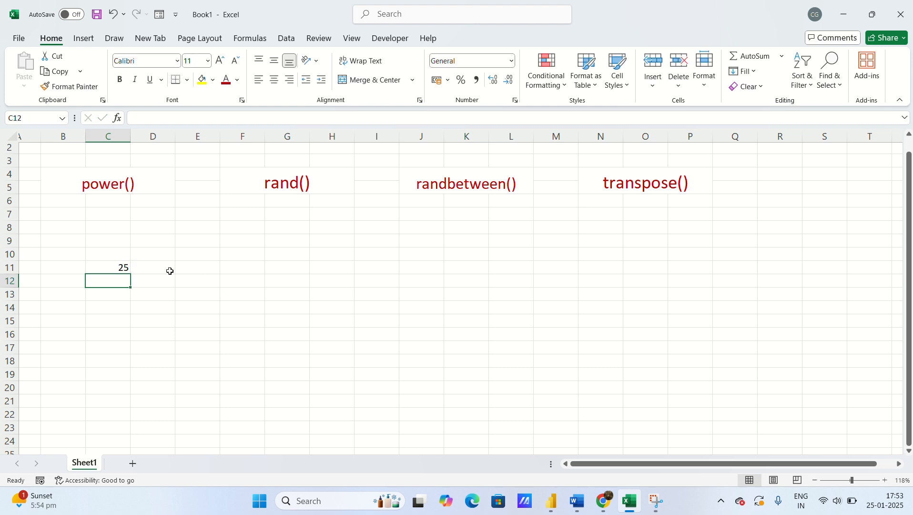
# Step: Enter the formula =POWER(9,5) in cell C14 to raise 9 to the power of 5
pyautogui.click(112, 308)
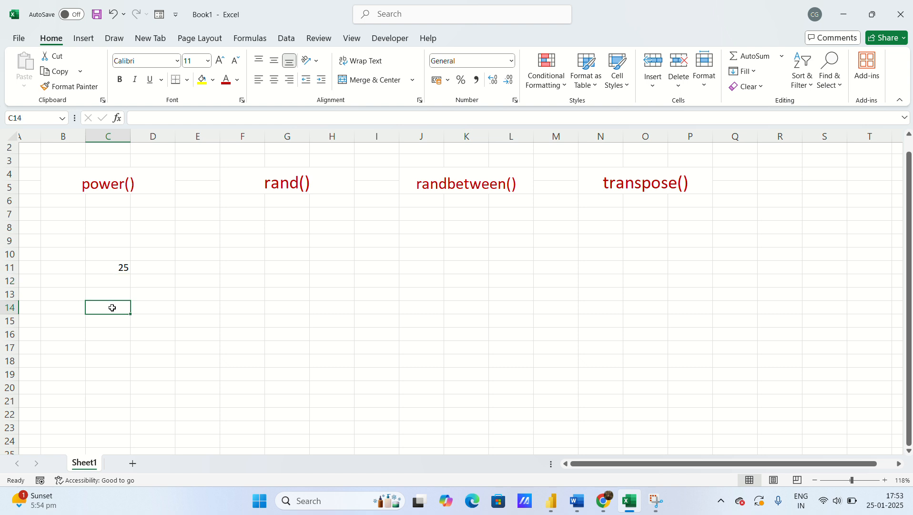
pyautogui.write('=p')
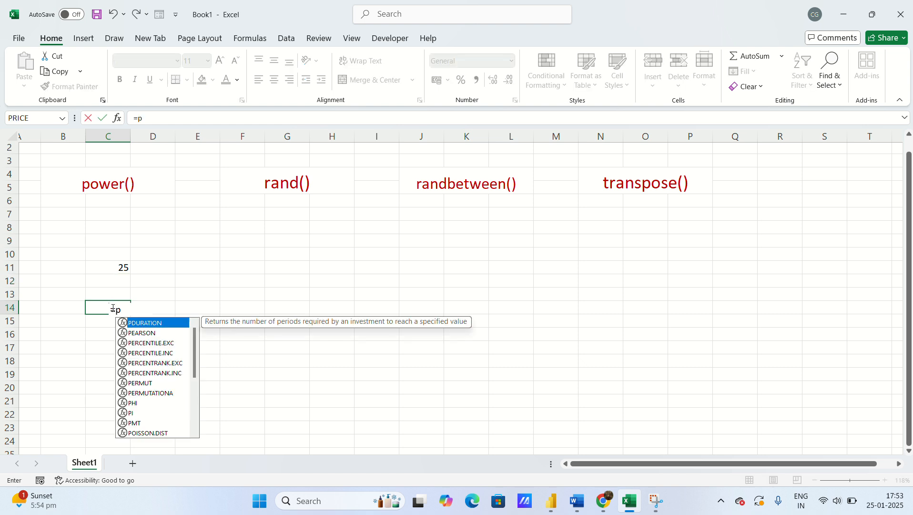
pyautogui.write('ower')
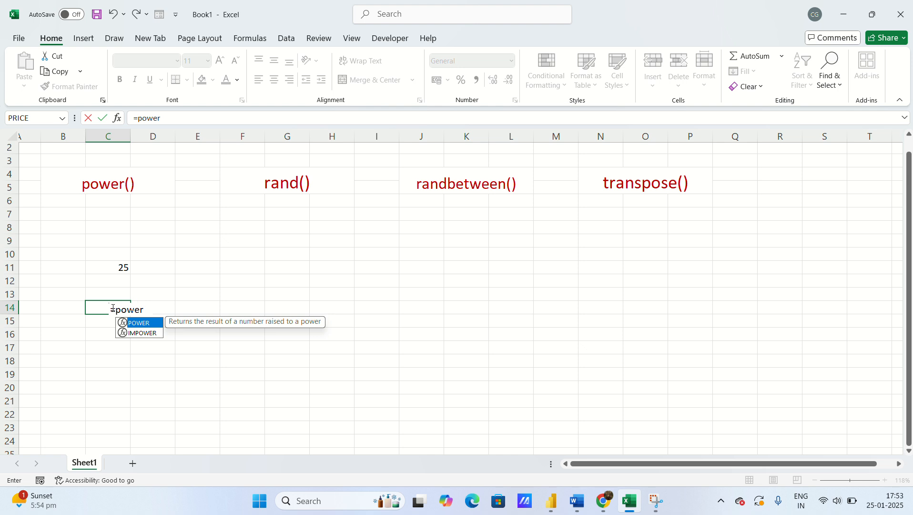
pyautogui.press('Tab')
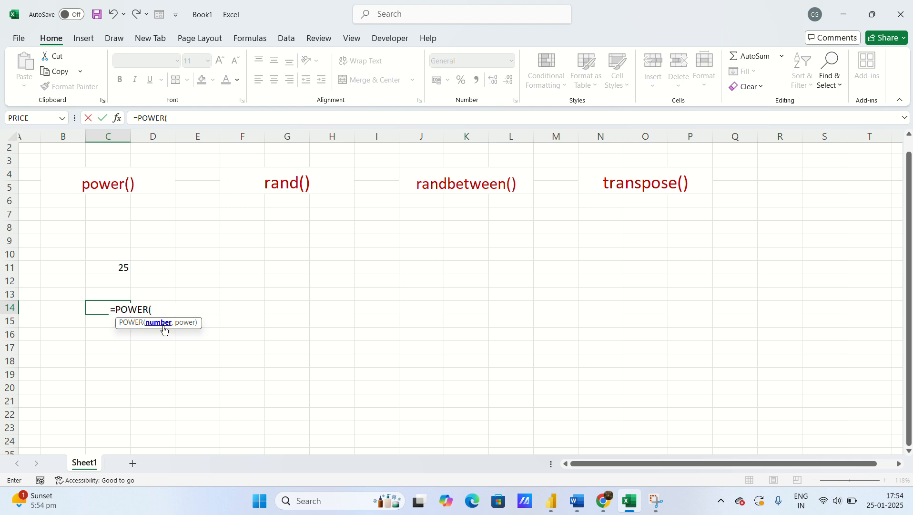
pyautogui.write('9,')
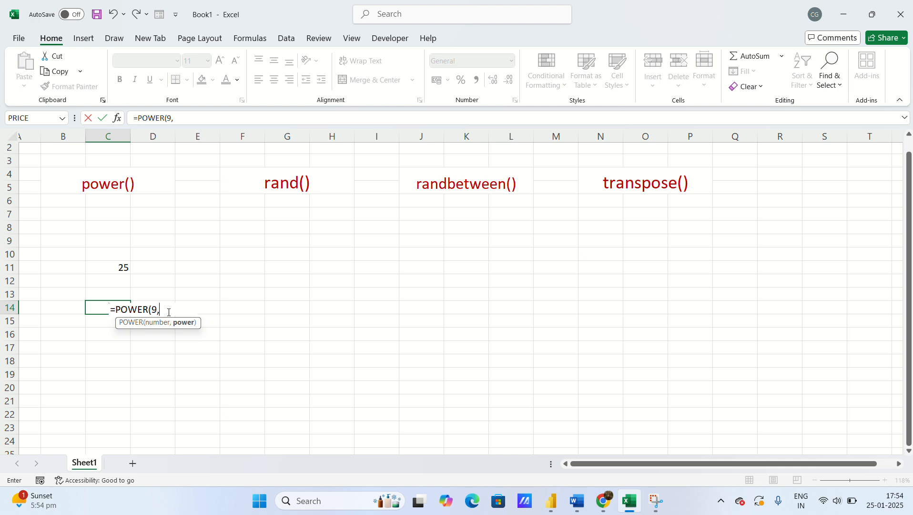
pyautogui.write('5)')
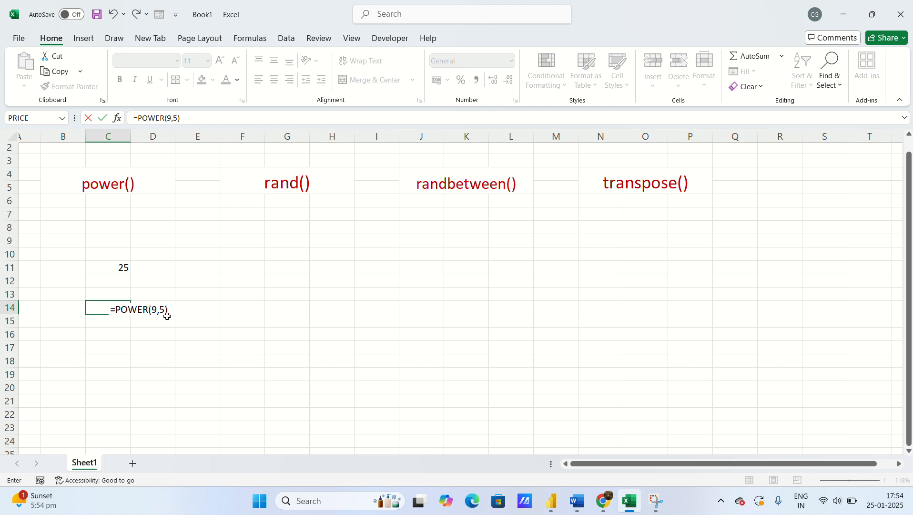
pyautogui.press('Return')
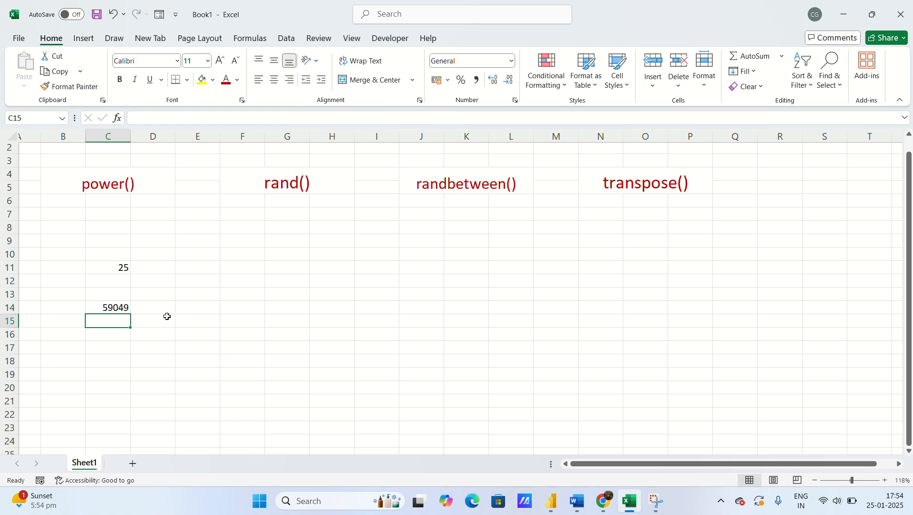
pyautogui.press('Up')
pyautogui.press('Left')
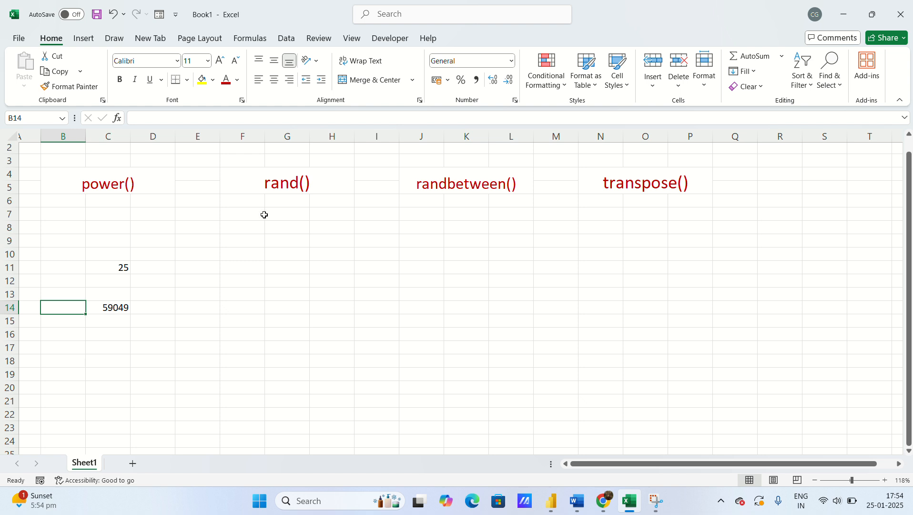
# Step: Enter the formula =RAND() in cell G8 to generate a random number under the rand() heading
pyautogui.click(263, 232)
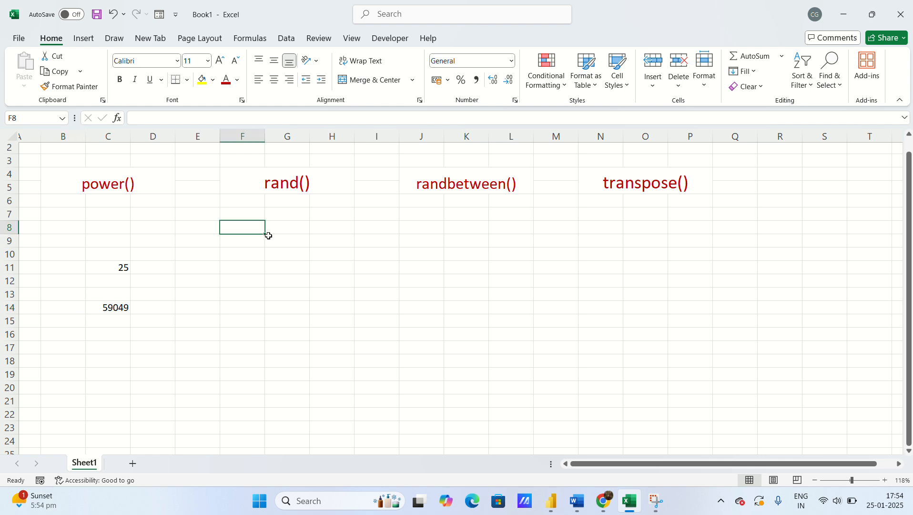
pyautogui.doubleClick(290, 226)
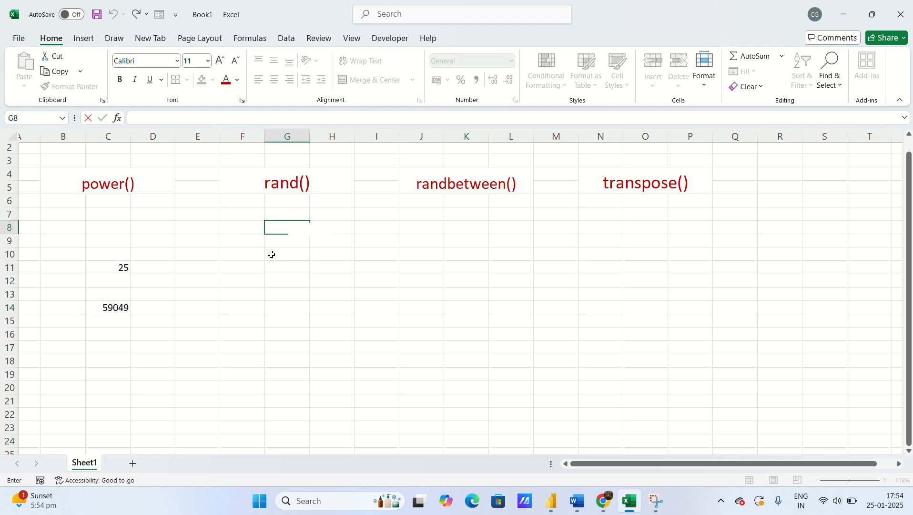
pyautogui.hscroll(1, 271, 254)
pyautogui.hscroll(-1, 261, 255)
pyautogui.scroll(1, 261, 255)
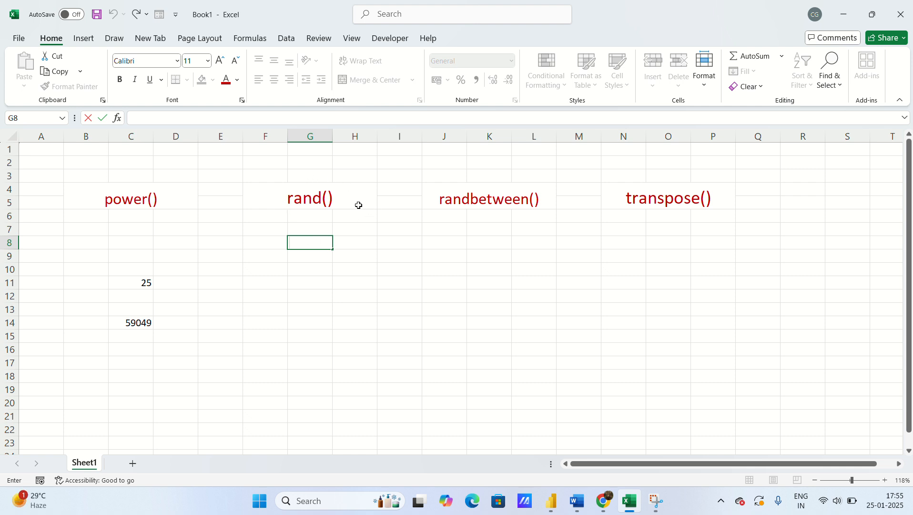
pyautogui.write('=')
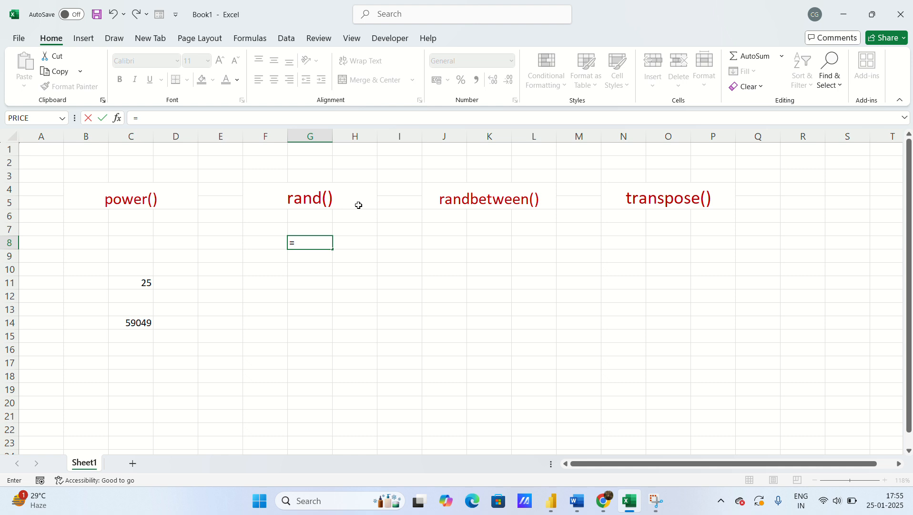
pyautogui.write('rand')
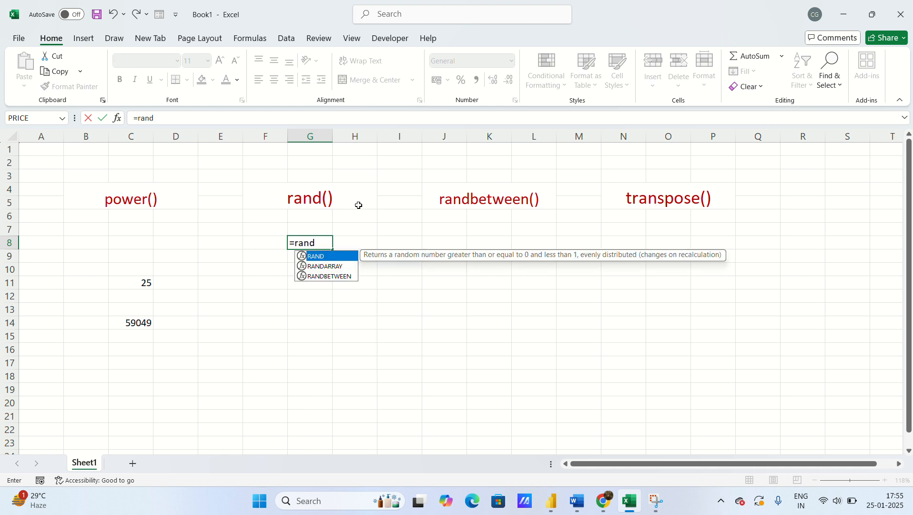
pyautogui.press('BackSpace')
pyautogui.press('Tab')
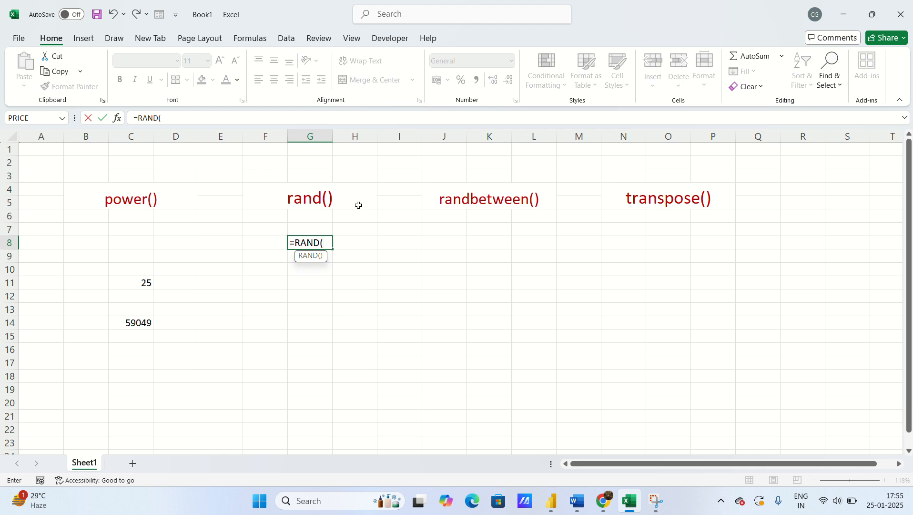
pyautogui.write(')')
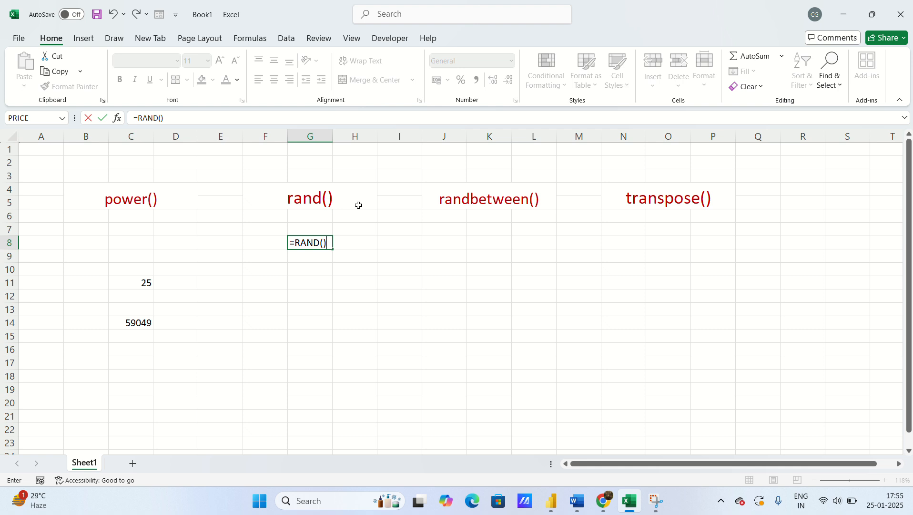
pyautogui.hotkey('ctrl', 'Return')
pyautogui.press('Return')
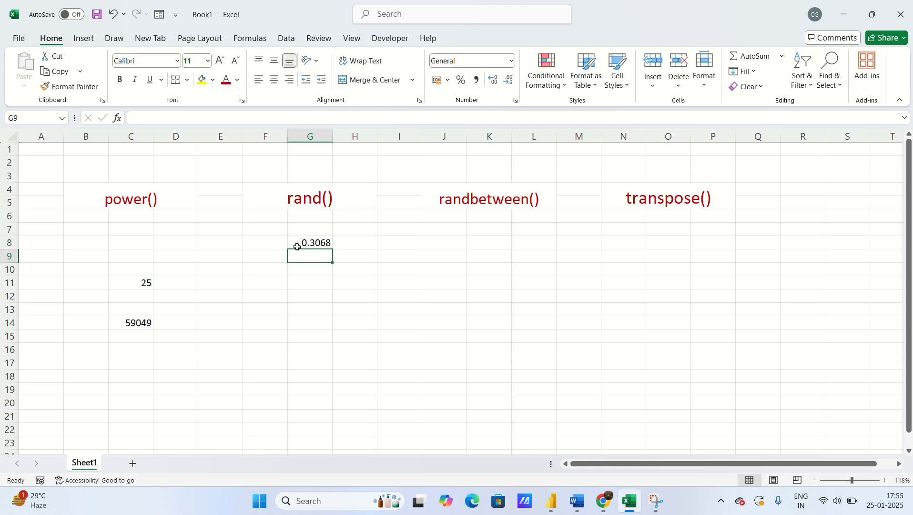
pyautogui.click(324, 243)
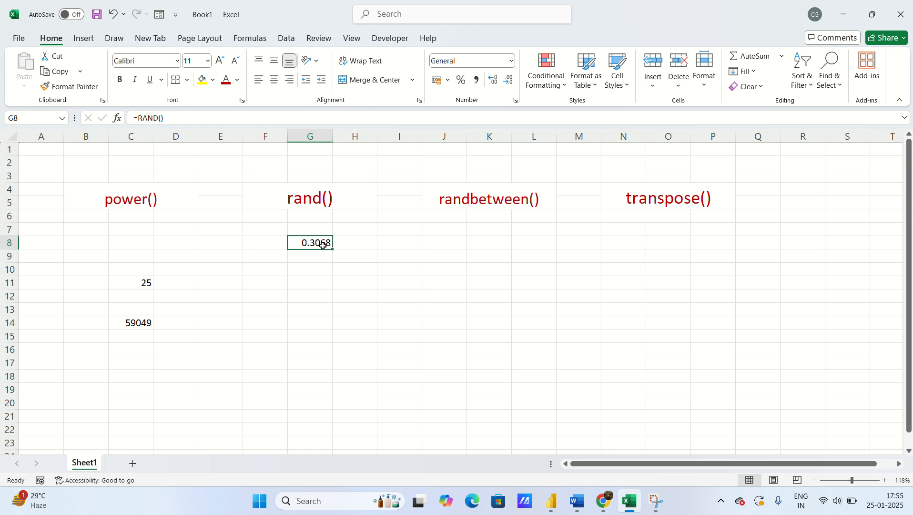
# Step: Enter a second random-number formula, =RAND(), in cell G10
pyautogui.click(306, 272)
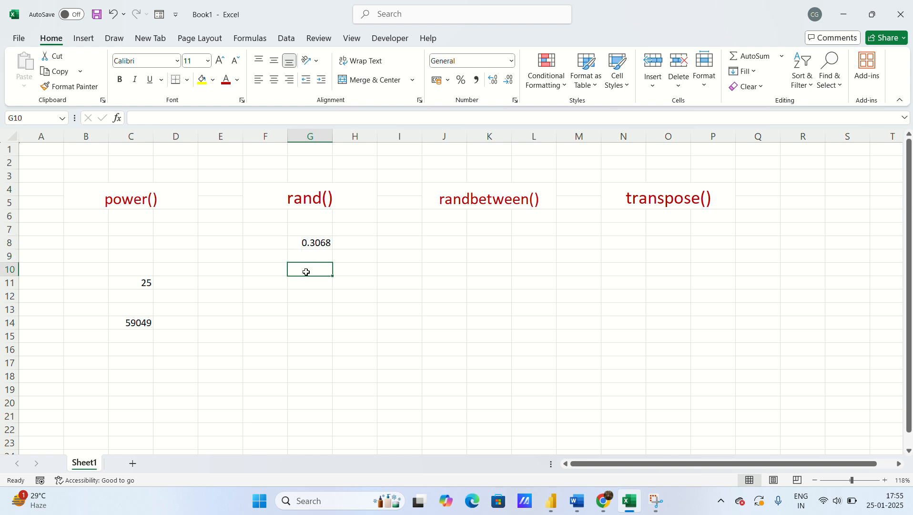
pyautogui.write('=powe')
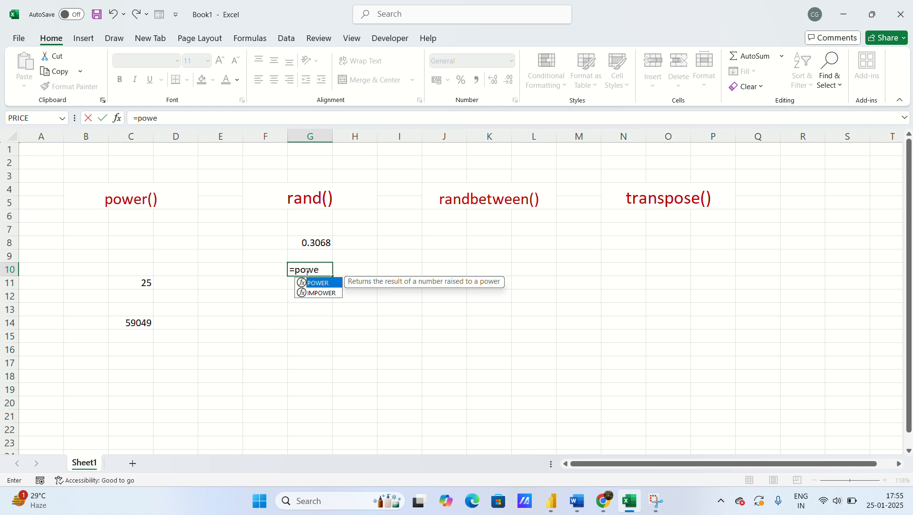
pyautogui.press('BackSpace')
pyautogui.press('BackSpace')
pyautogui.press('BackSpace')
pyautogui.press('BackSpace')
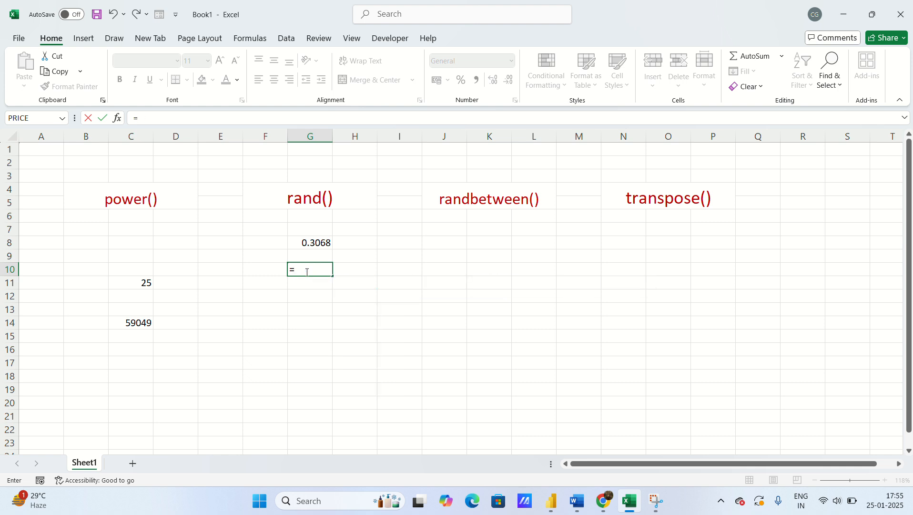
pyautogui.write('rand')
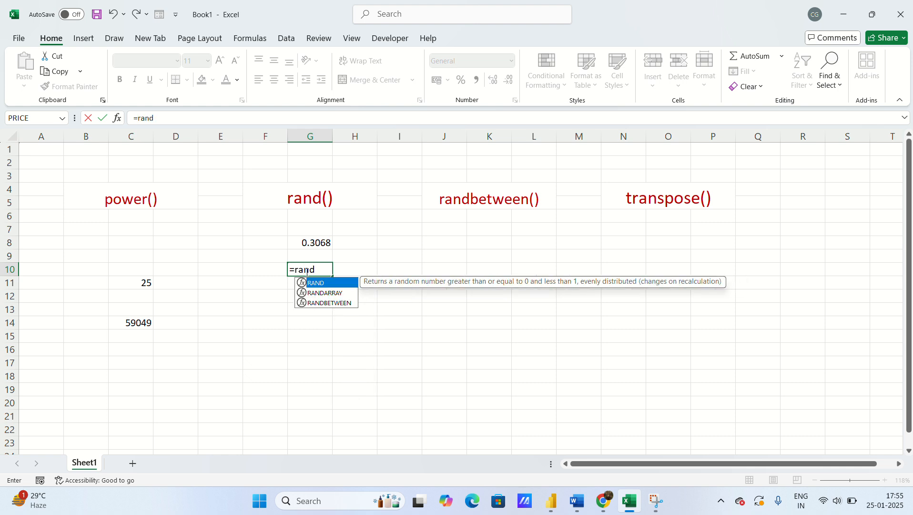
pyautogui.press('Tab')
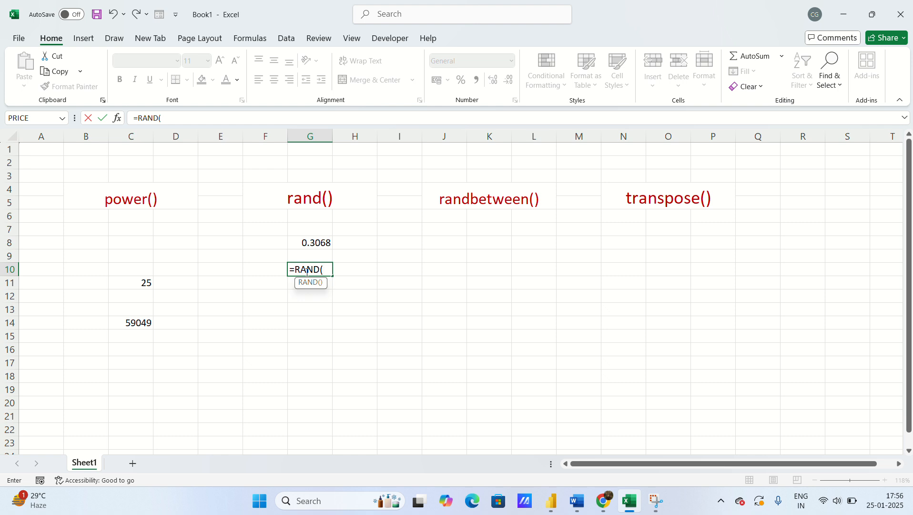
pyautogui.write(')')
pyautogui.press('Return')
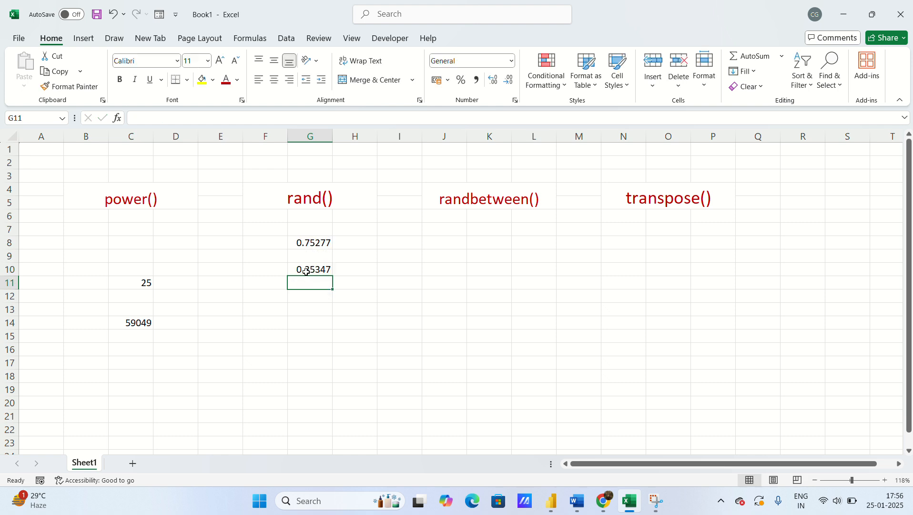
# Step: Enter a third random-number formula, =RAND(), in cell G12
pyautogui.click(318, 297)
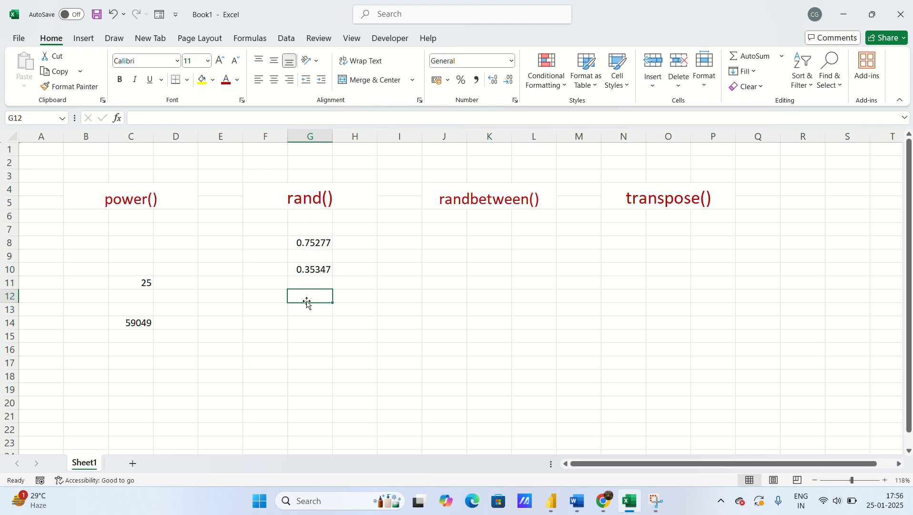
pyautogui.write('=')
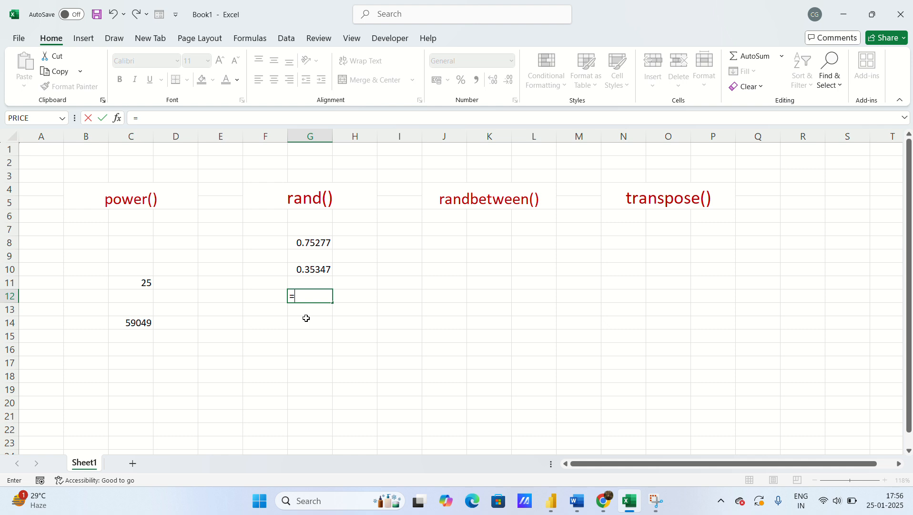
pyautogui.write('rand')
pyautogui.press('Tab')
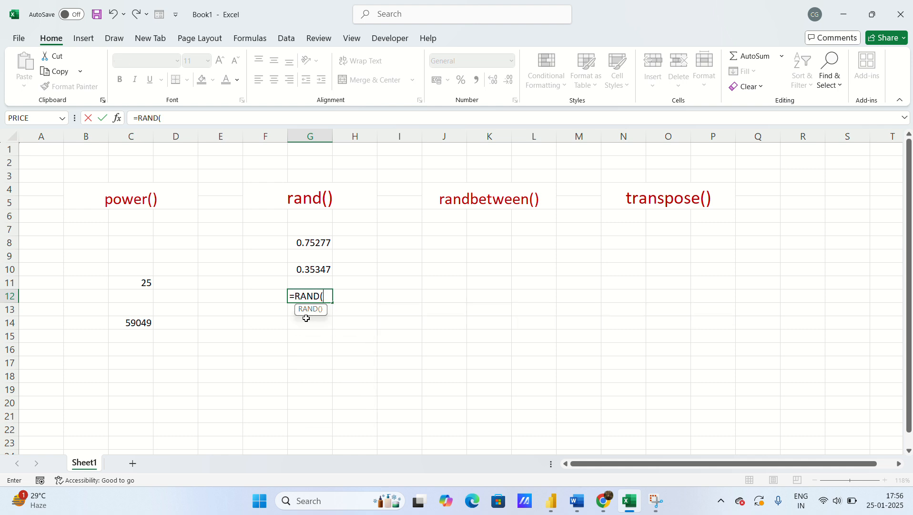
pyautogui.write(')')
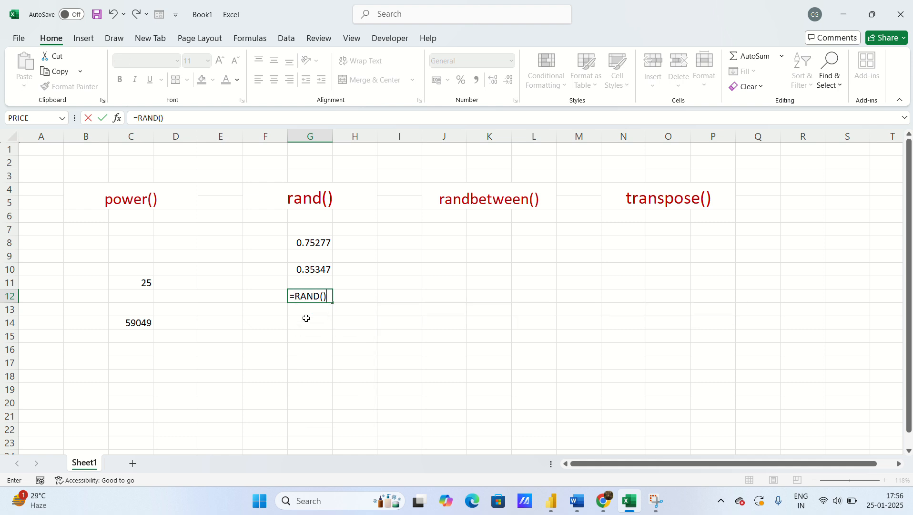
pyautogui.press('Return')
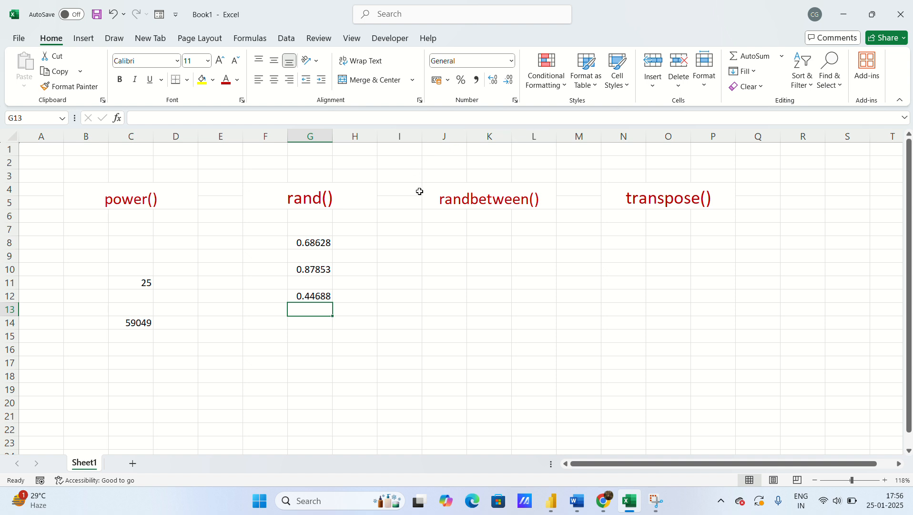
pyautogui.click(443, 231)
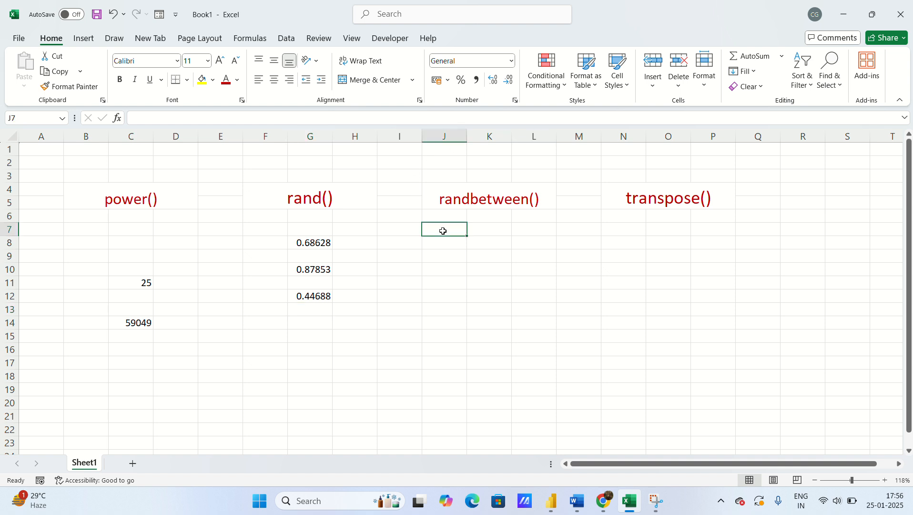
pyautogui.click(454, 246)
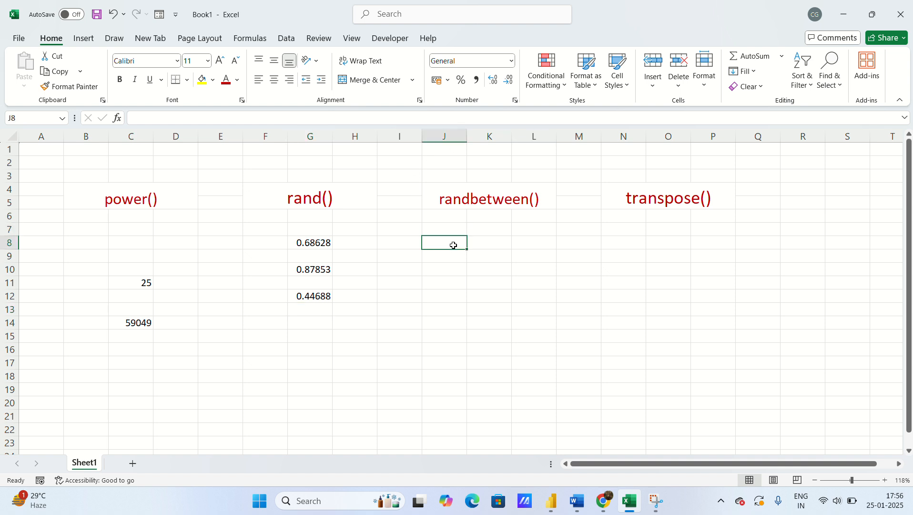
pyautogui.click(496, 245)
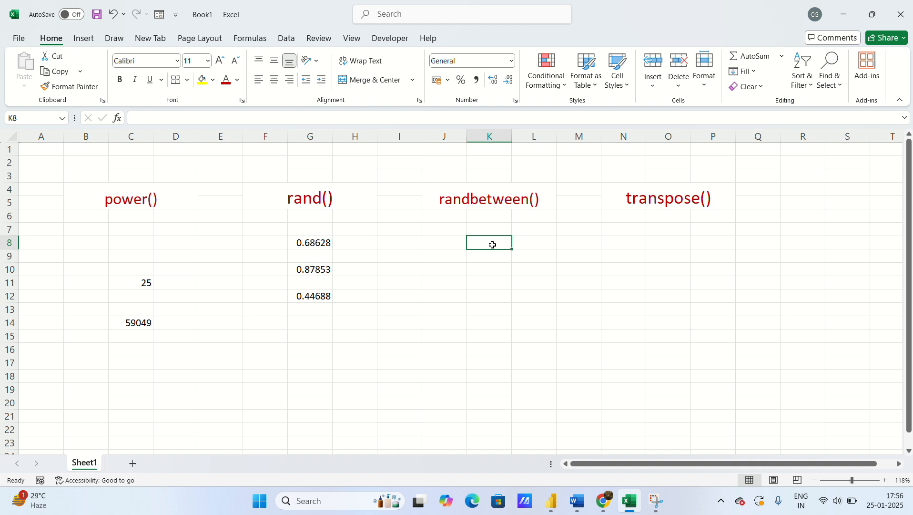
pyautogui.click(445, 244)
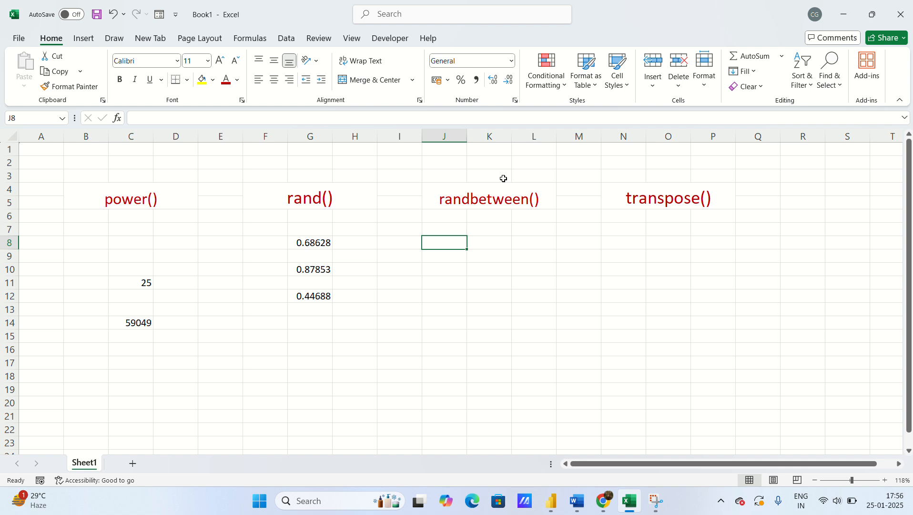
# Step: Enter the formula =RANDBETWEEN(10,20) in cell K8 to generate a random whole number between 10 and 20
pyautogui.click(486, 246)
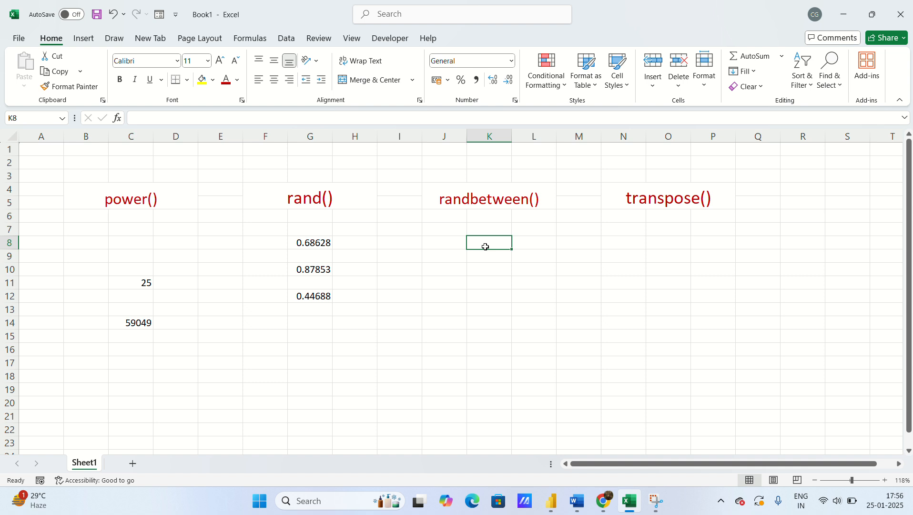
pyautogui.write('=')
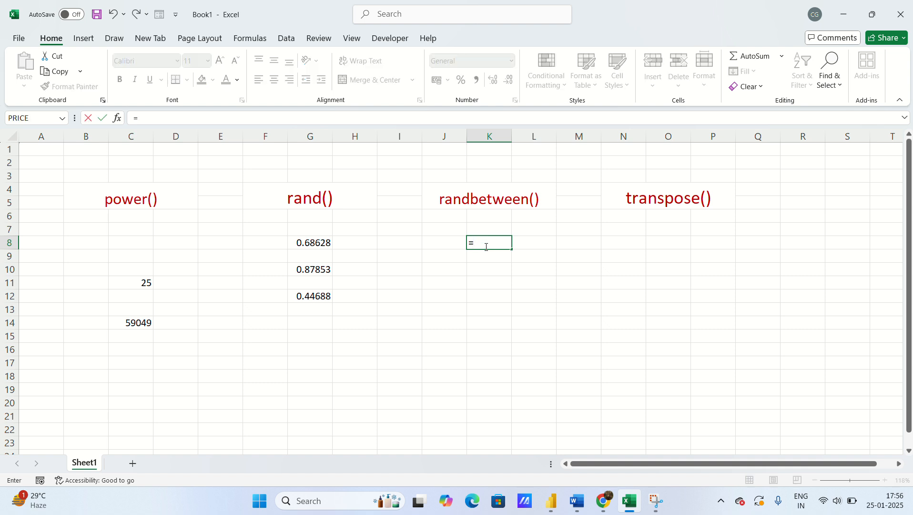
pyautogui.write('rand')
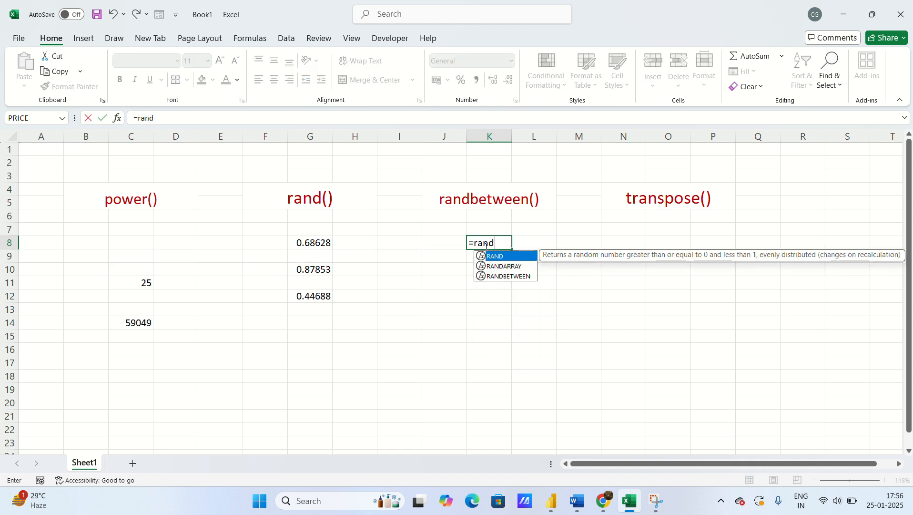
pyautogui.press('Down')
pyautogui.press('Down')
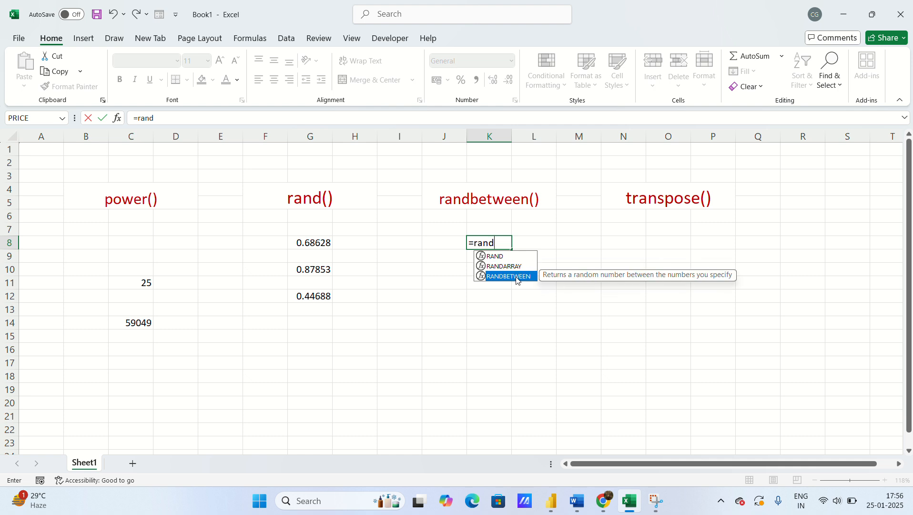
pyautogui.press('Tab')
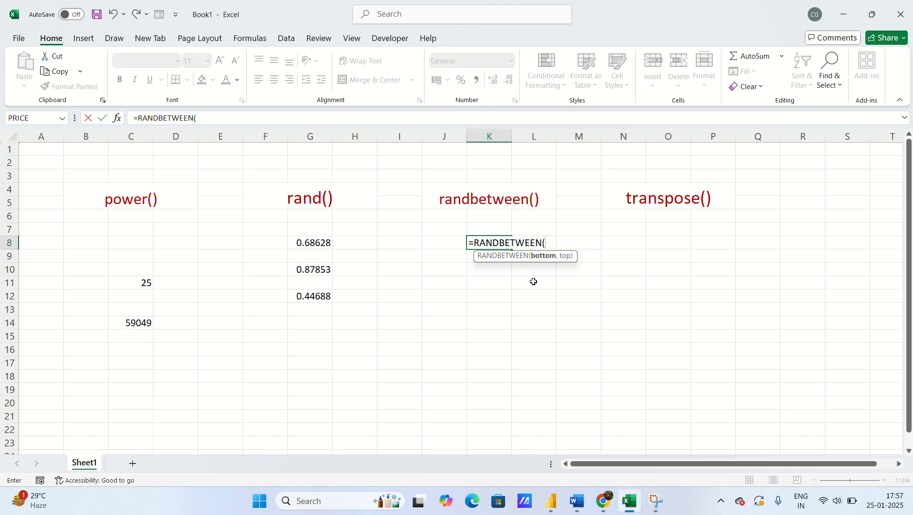
pyautogui.write('10,20')
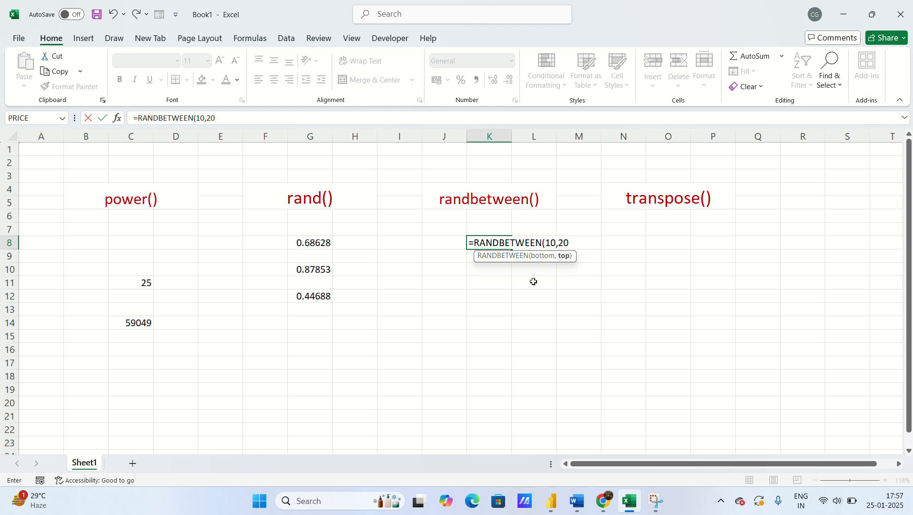
pyautogui.write(')')
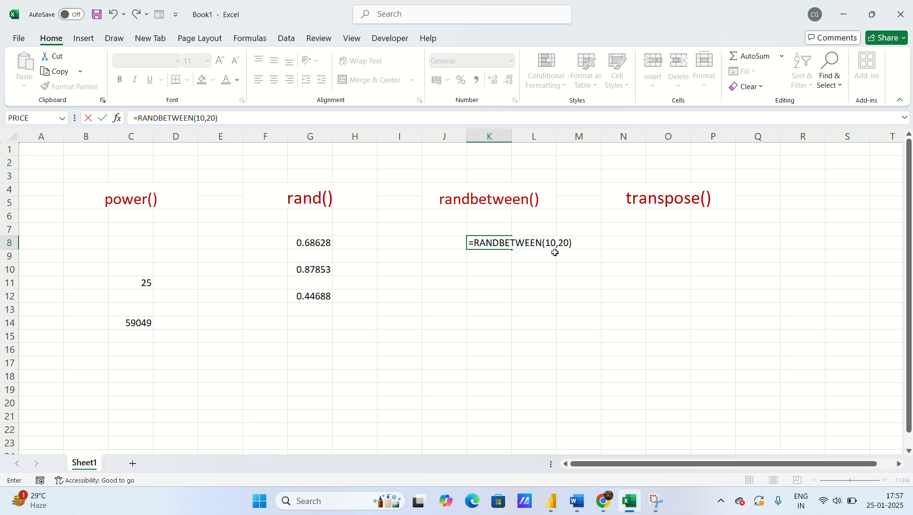
pyautogui.press('Return')
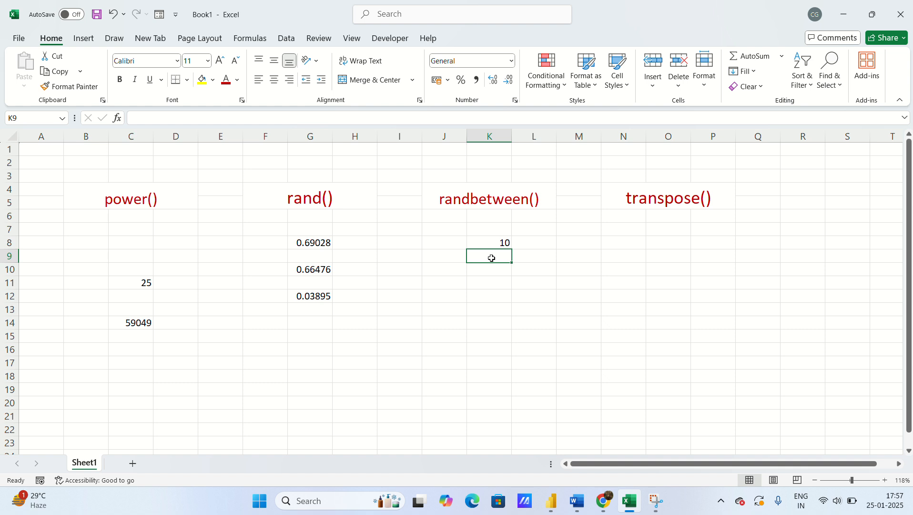
# Step: Enter a second random whole-number formula, =RANDBETWEEN(10,20), in cell K9 under the randbetween() heading
pyautogui.write('=rand')
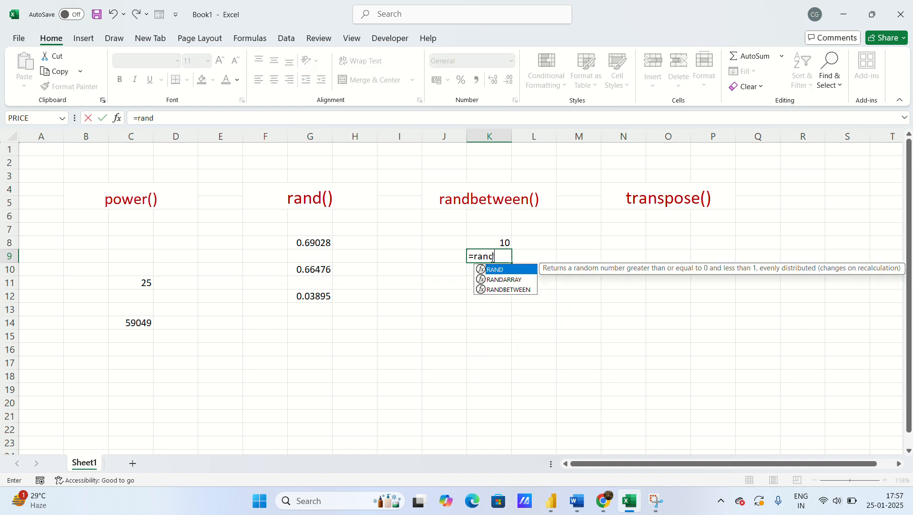
pyautogui.press('Down')
pyautogui.press('Down')
pyautogui.press('Tab')
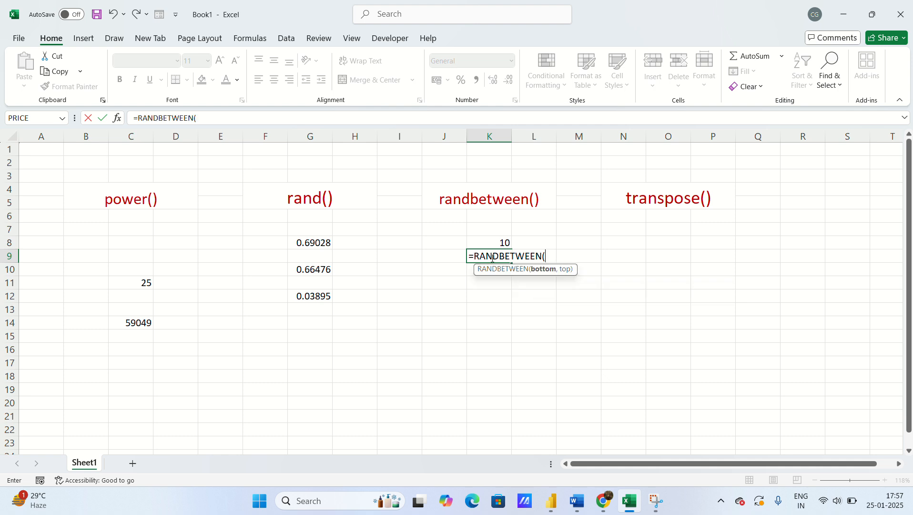
pyautogui.write('10,20)')
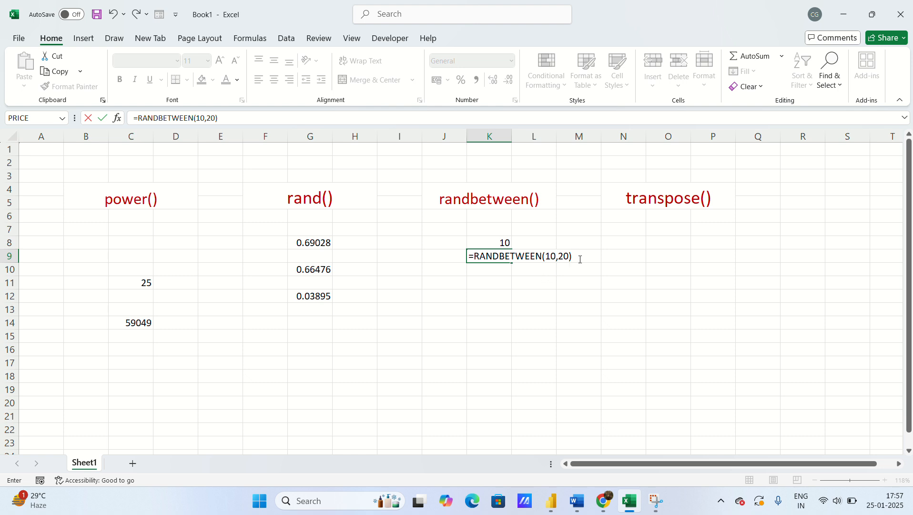
pyautogui.press('Return')
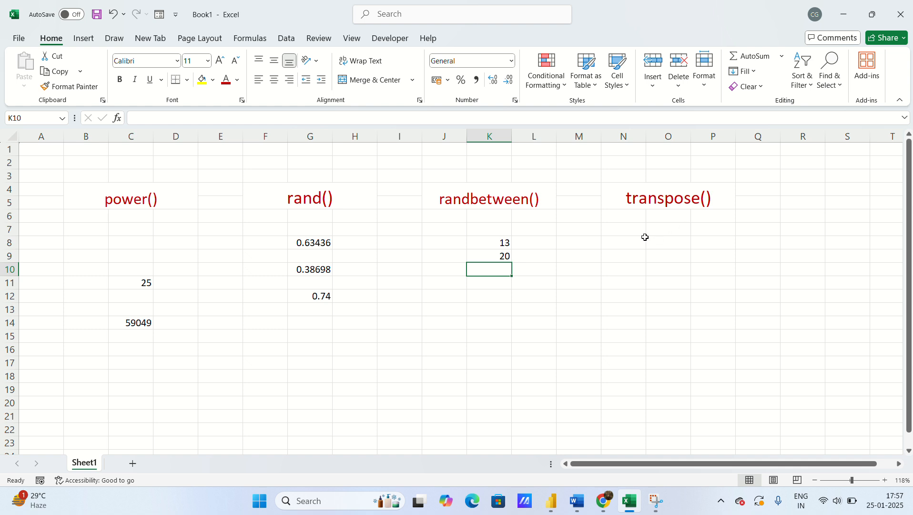
pyautogui.click(624, 229)
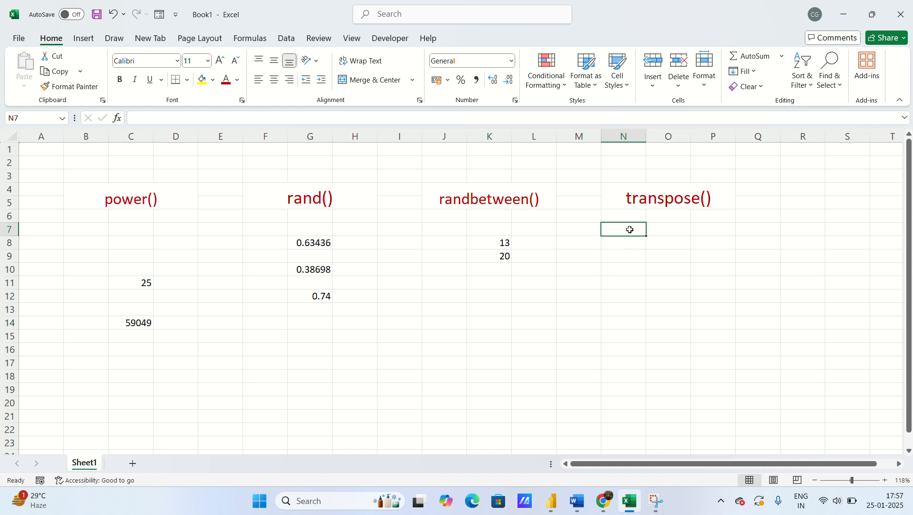
pyautogui.moveTo(630, 228); pyautogui.dragTo(726, 399)
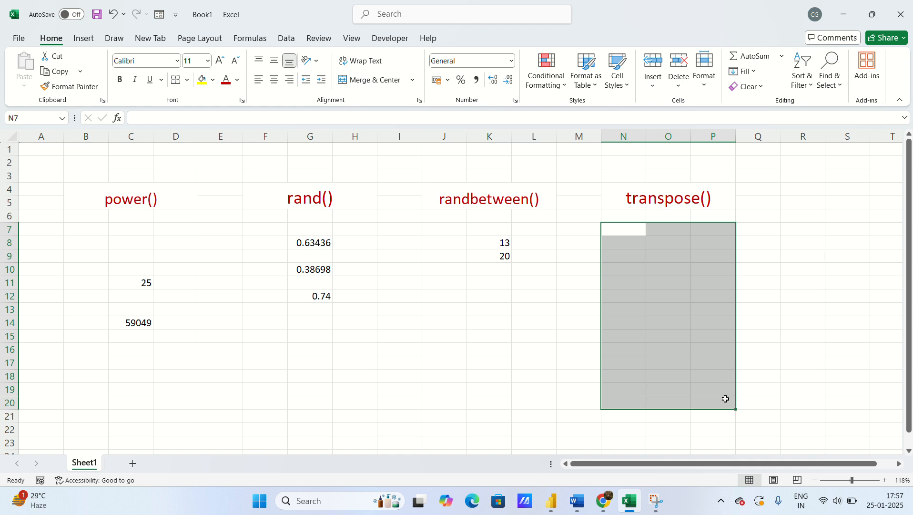
pyautogui.moveTo(798, 226); pyautogui.dragTo(887, 311)
pyautogui.click(626, 311)
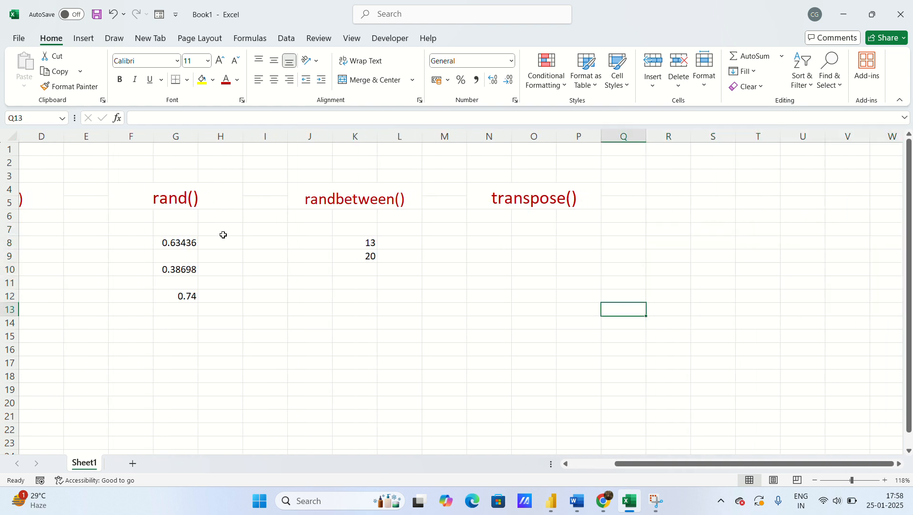
pyautogui.hscroll(-3, 192, 221)
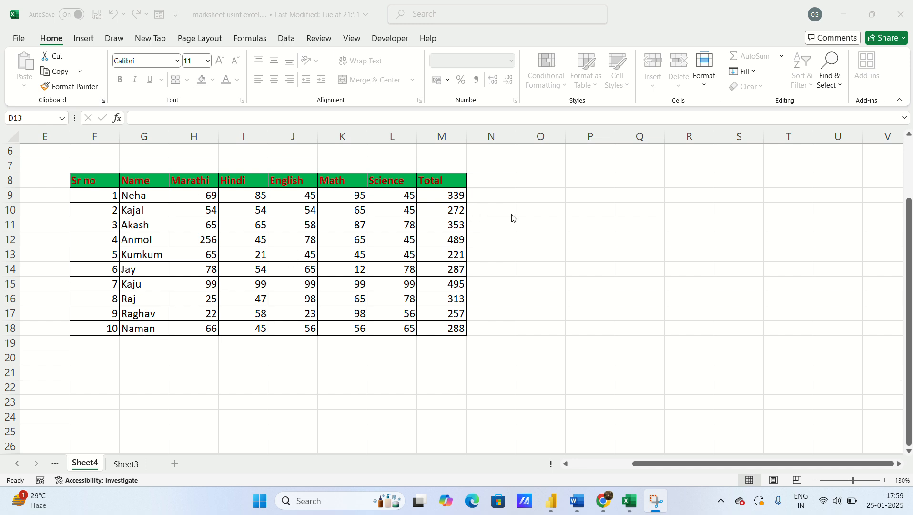
# Step: Try to edit empty cell N8 beside the Total header and the Sr no header cell F8 on Sheet4 of the marksheet workbook
pyautogui.hscroll(3, 513, 218)
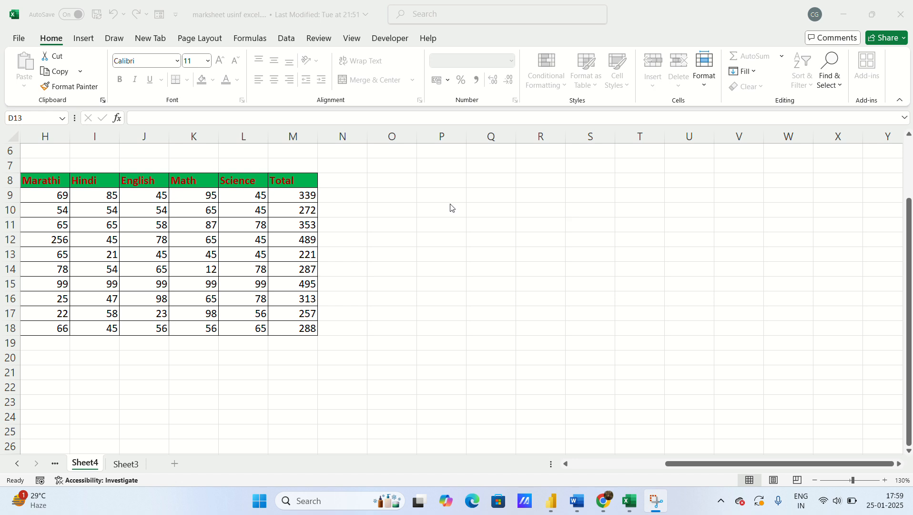
pyautogui.hscroll(-3, 452, 208)
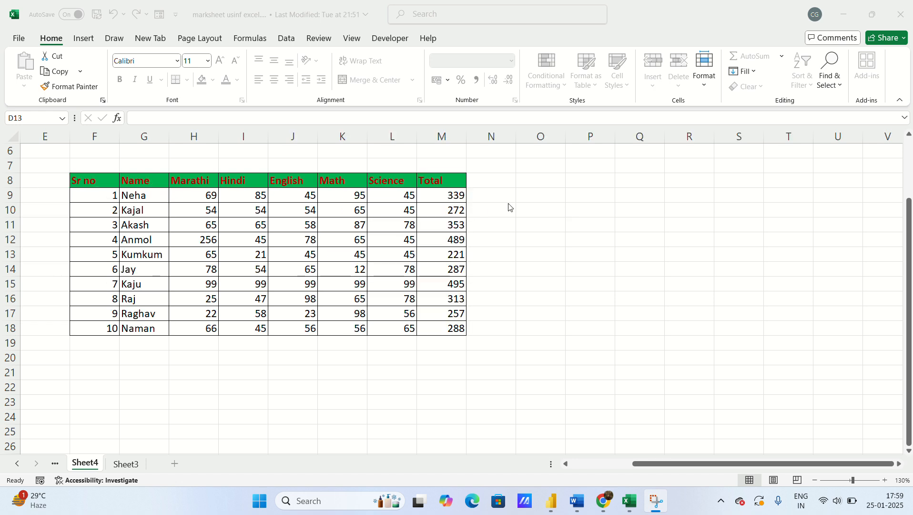
pyautogui.click(504, 178)
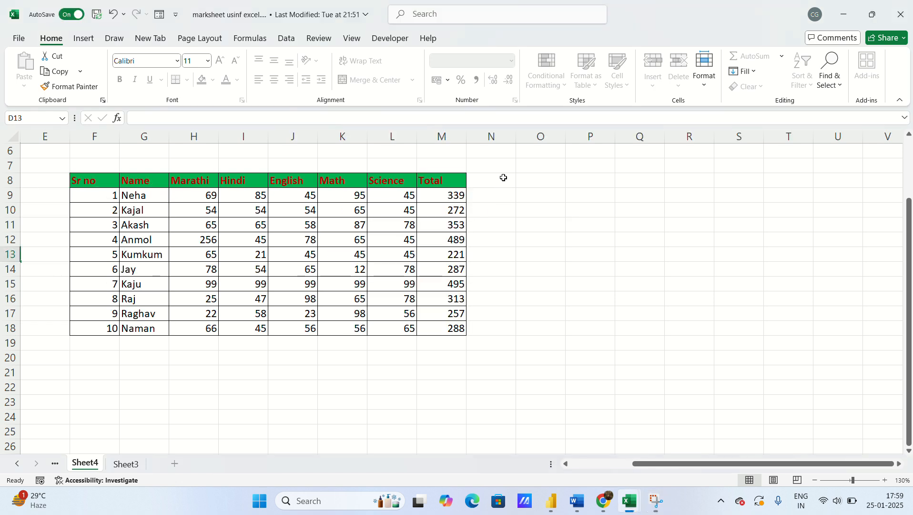
pyautogui.doubleClick(503, 178)
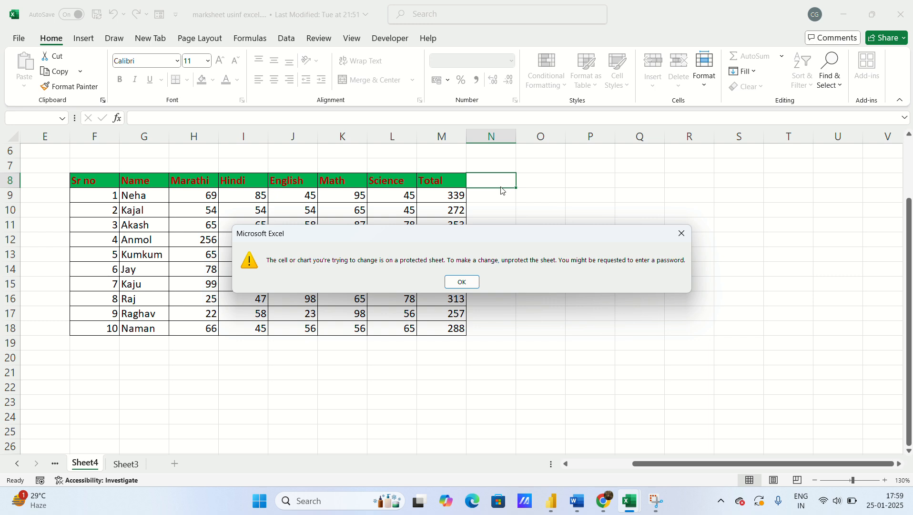
pyautogui.click(465, 283)
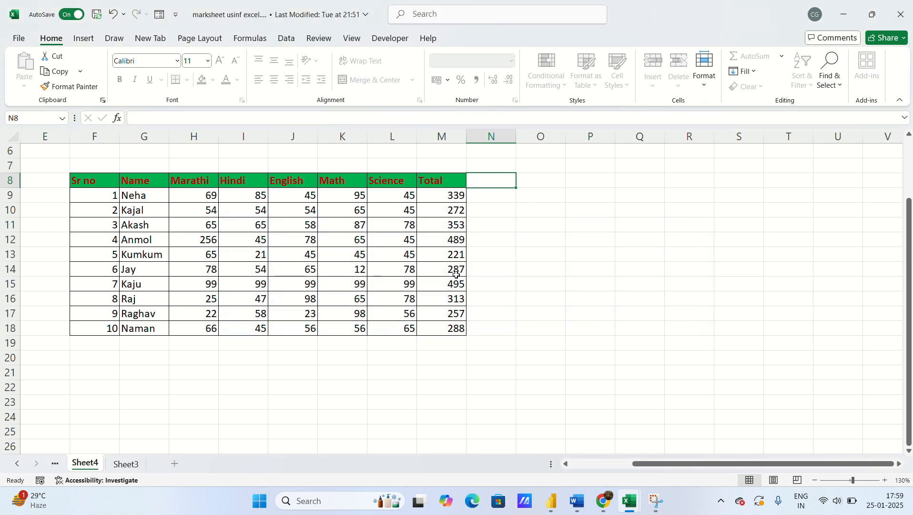
pyautogui.doubleClick(71, 184)
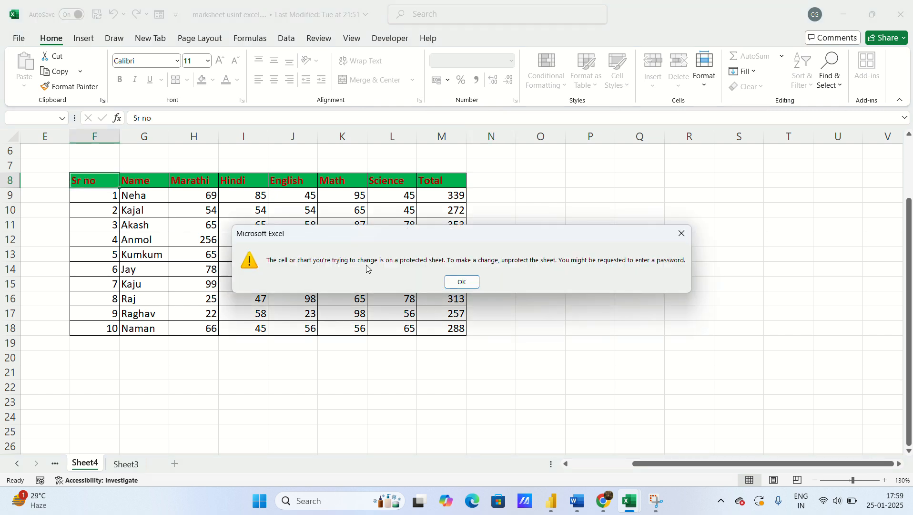
pyautogui.click(458, 280)
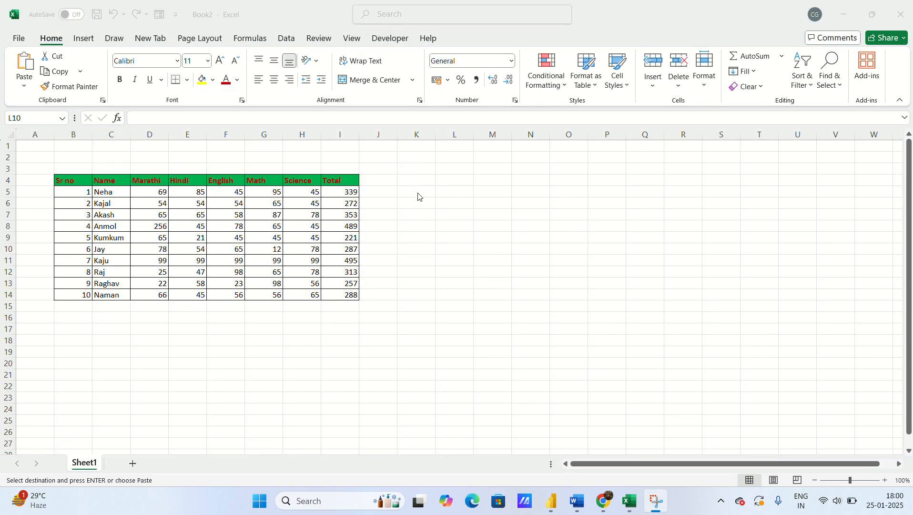
# Step: Enter the formula =TRANSPOSE(B4:I14) in cell K4 of Book2 to swap the marks table's rows and columns, and dismiss the spill notice
pyautogui.click(413, 179)
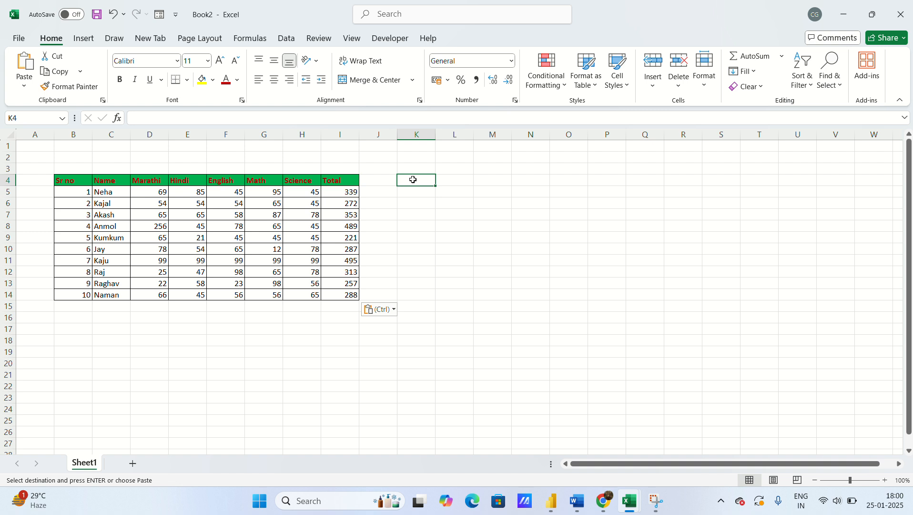
pyautogui.write('=tran')
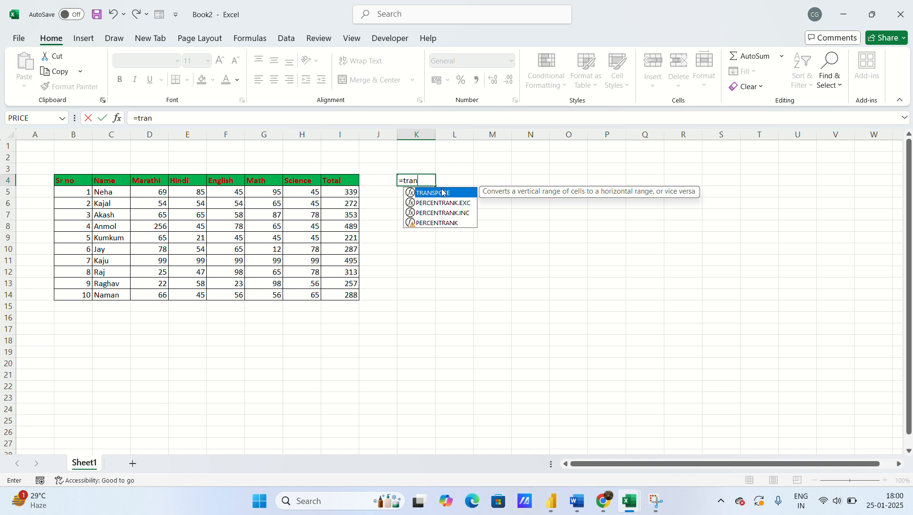
pyautogui.doubleClick(443, 193)
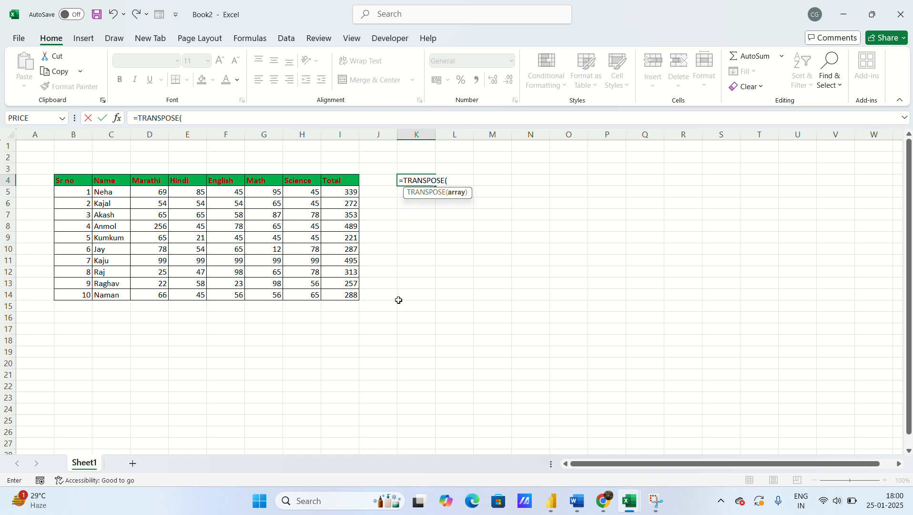
pyautogui.moveTo(76, 180); pyautogui.dragTo(344, 293)
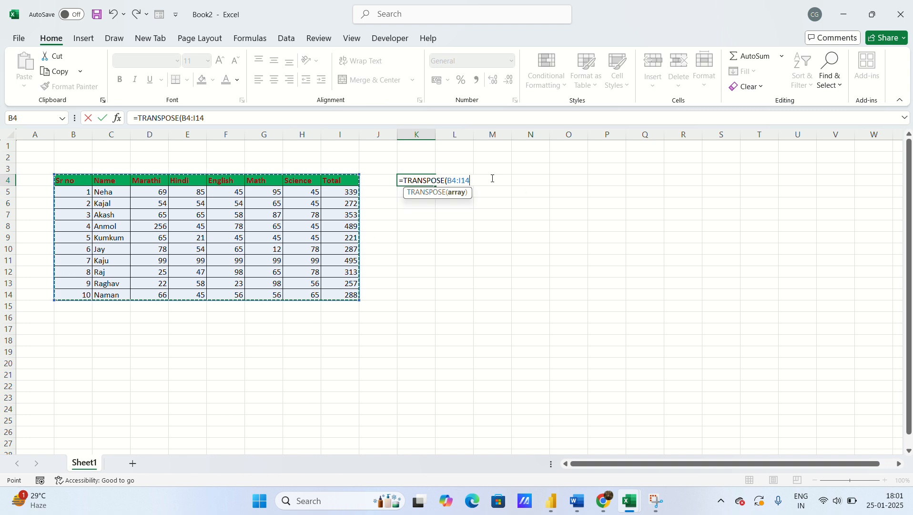
pyautogui.write(')')
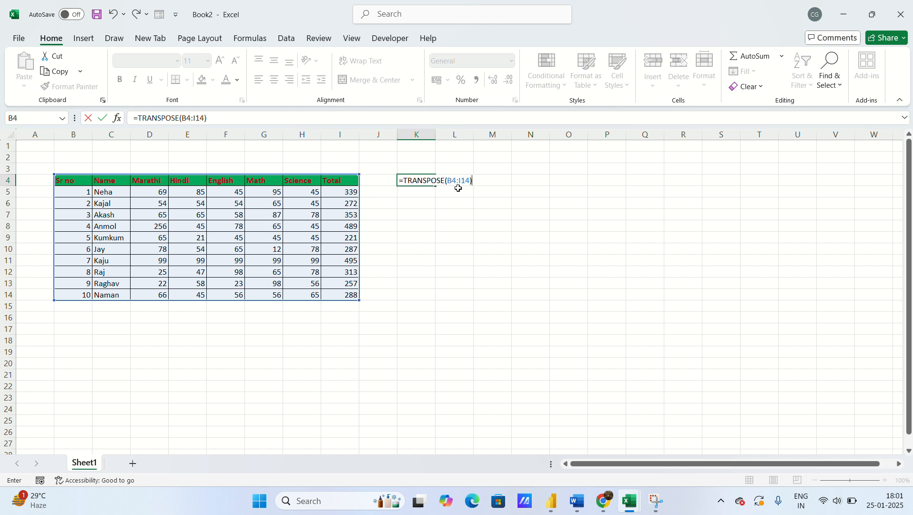
pyautogui.press('Return')
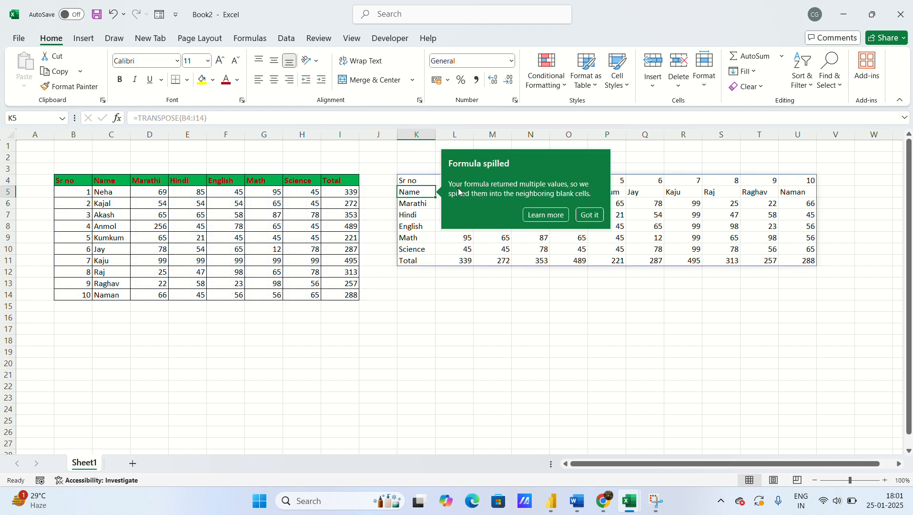
pyautogui.click(592, 214)
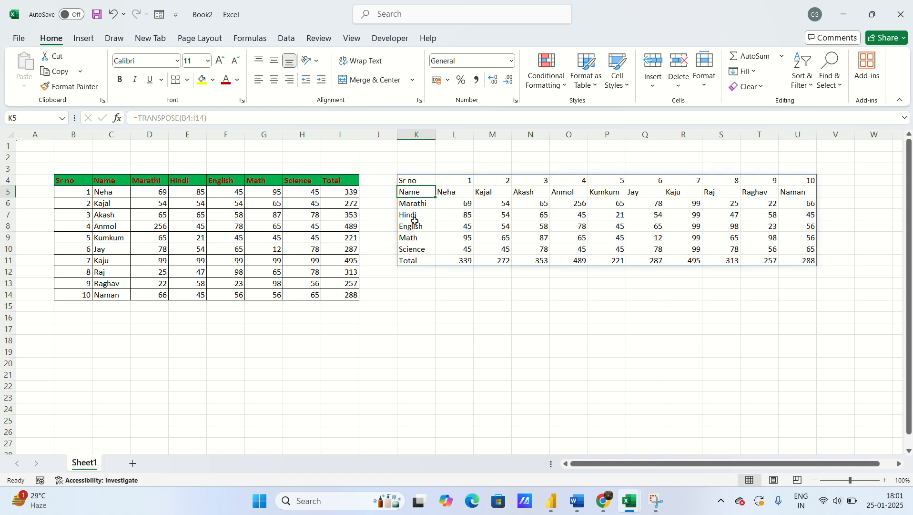
pyautogui.click(478, 352)
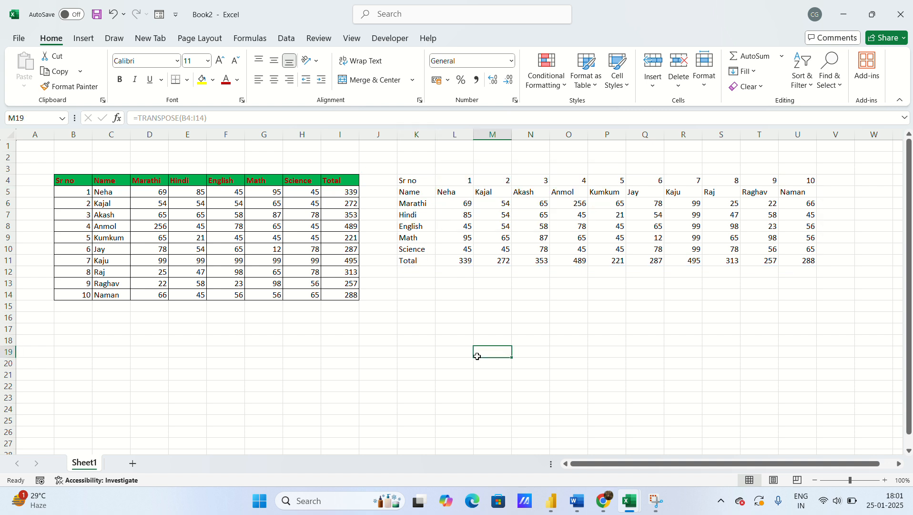